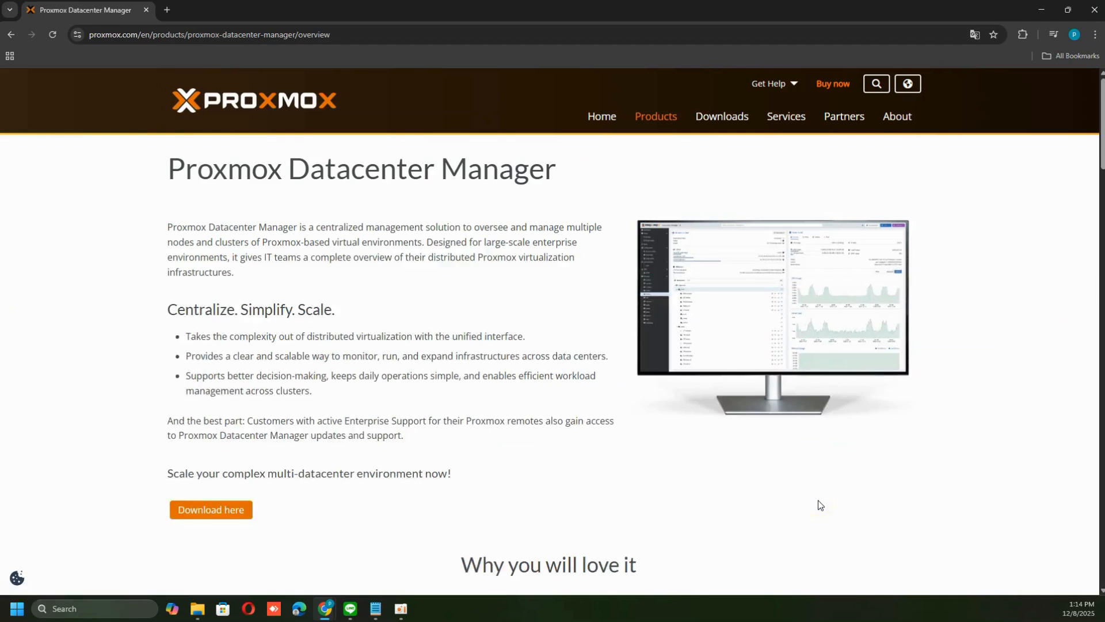
# Open the product screenshot image in a new tab and switch to that tab
pyautogui.rightClick(771, 314)
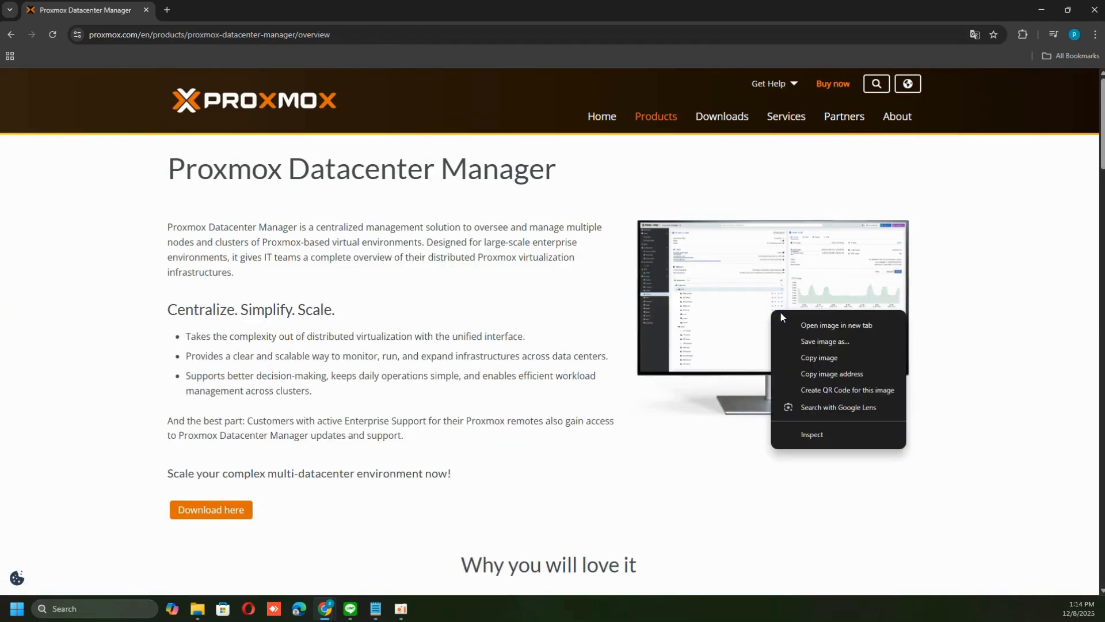
pyautogui.click(800, 320)
pyautogui.click(222, 10)
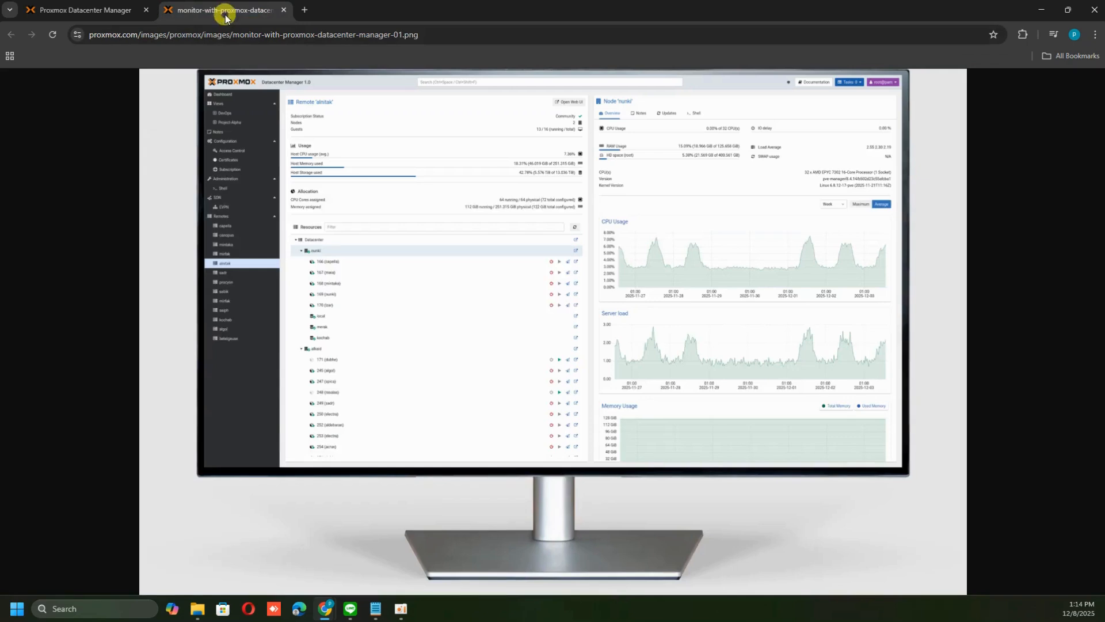
# Zoom into the screenshot image to examine the Datacenter Manager dashboard
pyautogui.click(389, 200)
pyautogui.scroll(-6, 579, 314)
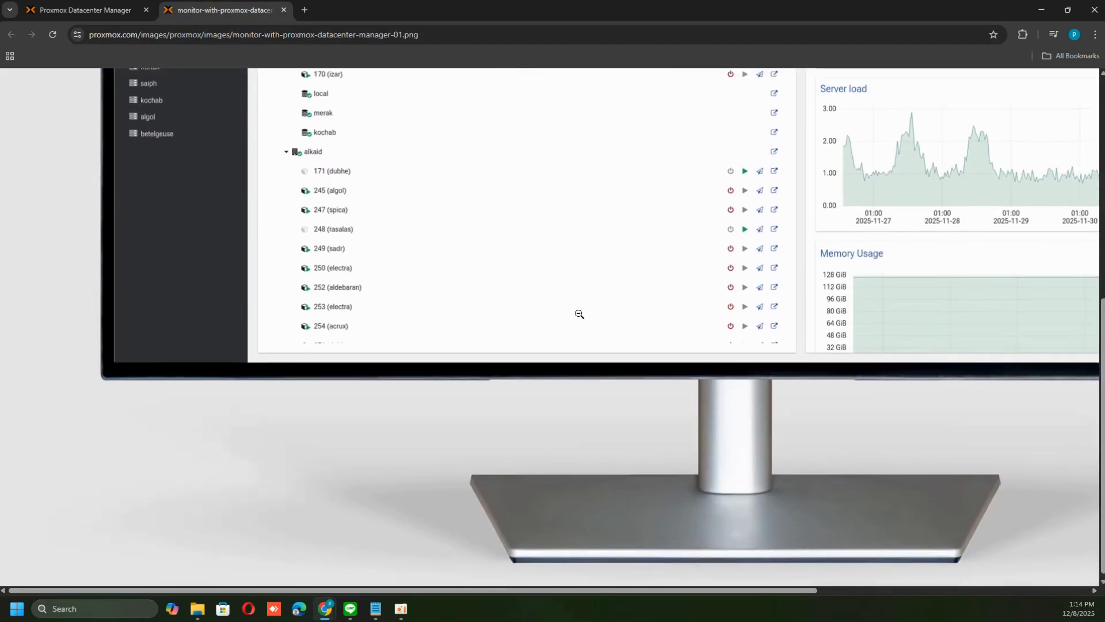
pyautogui.scroll(3, 576, 299)
pyautogui.click(570, 290)
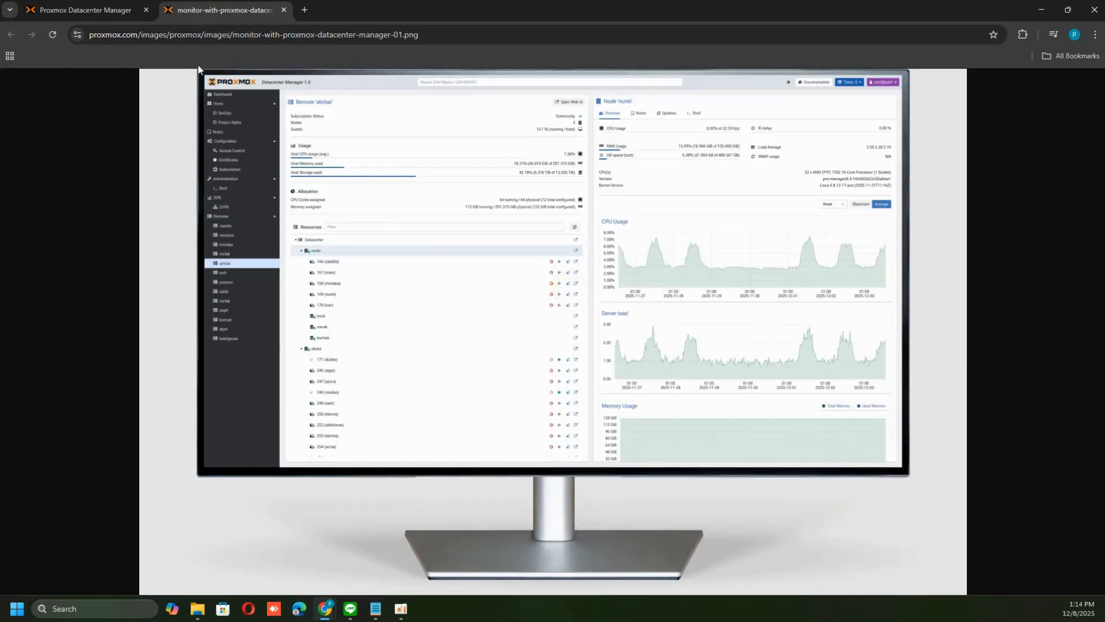
# Return to the product overview page and read its benefits and key features
pyautogui.click(86, 11)
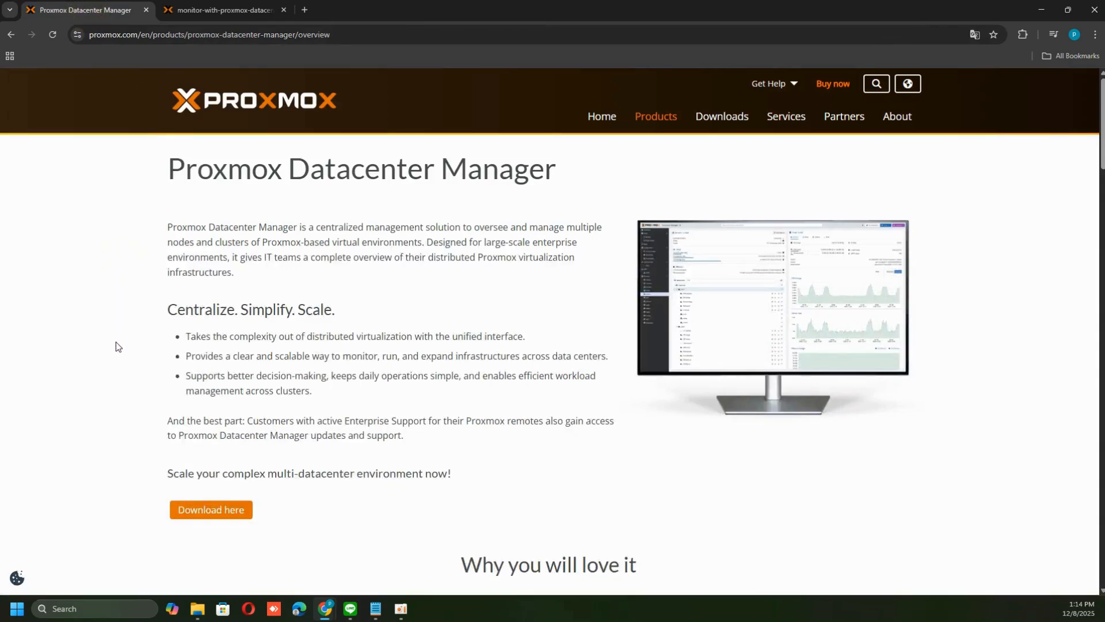
pyautogui.scroll(-7, 122, 376)
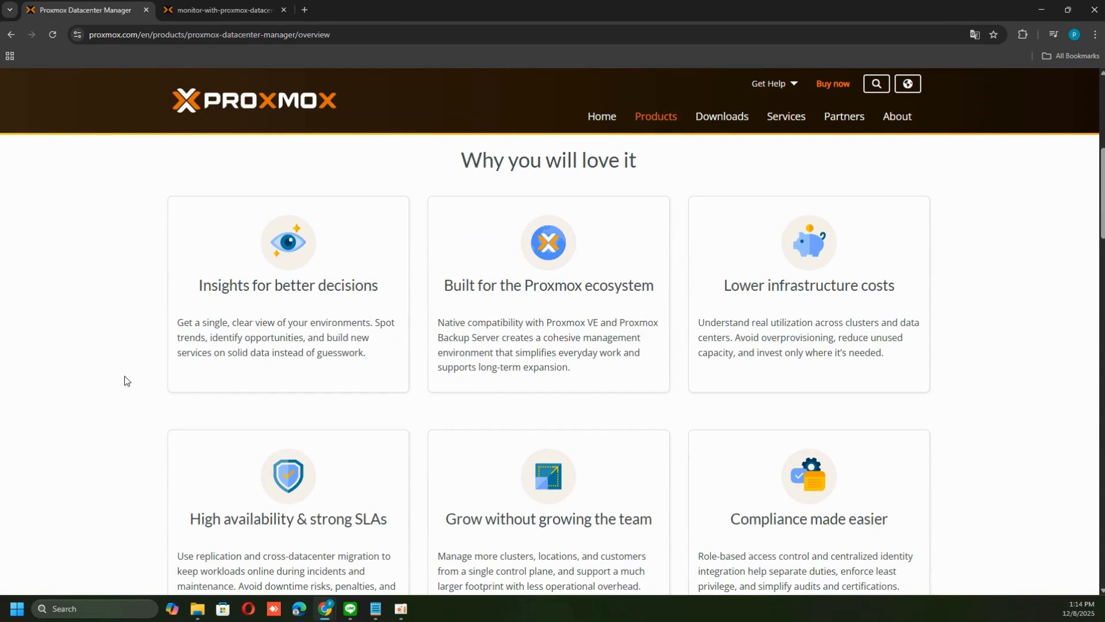
pyautogui.scroll(-2, 125, 376)
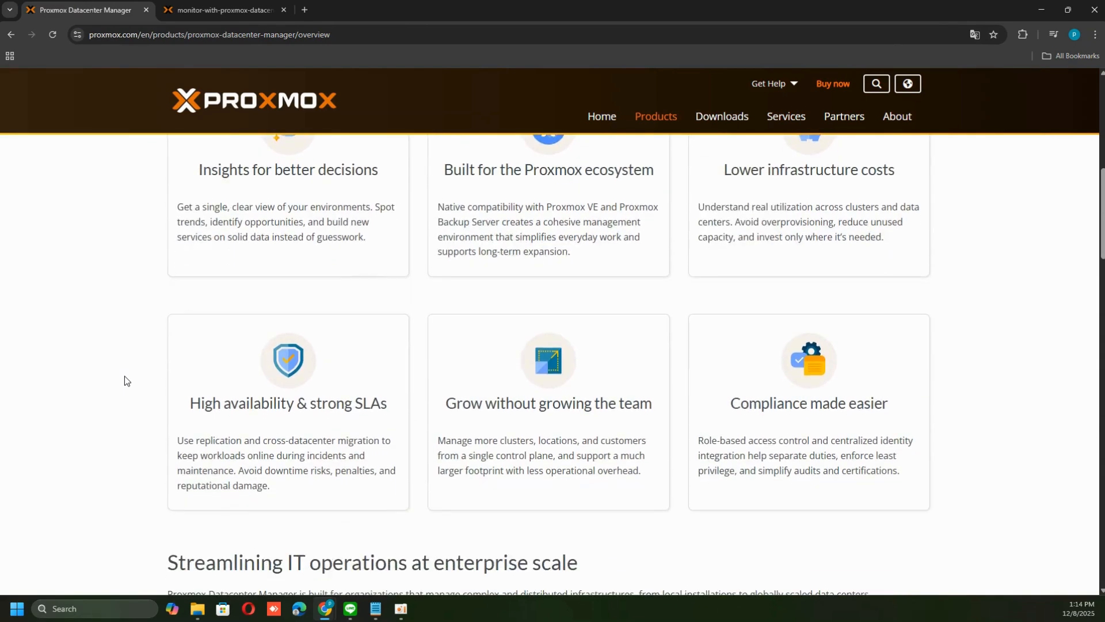
pyautogui.scroll(-7, 124, 375)
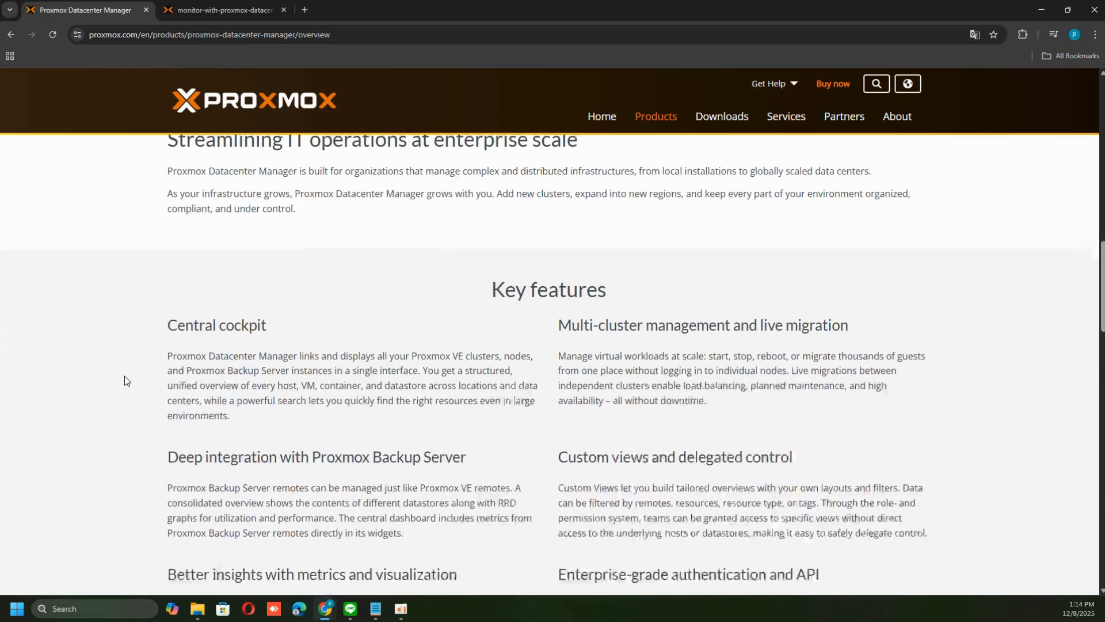
pyautogui.scroll(-2, 124, 375)
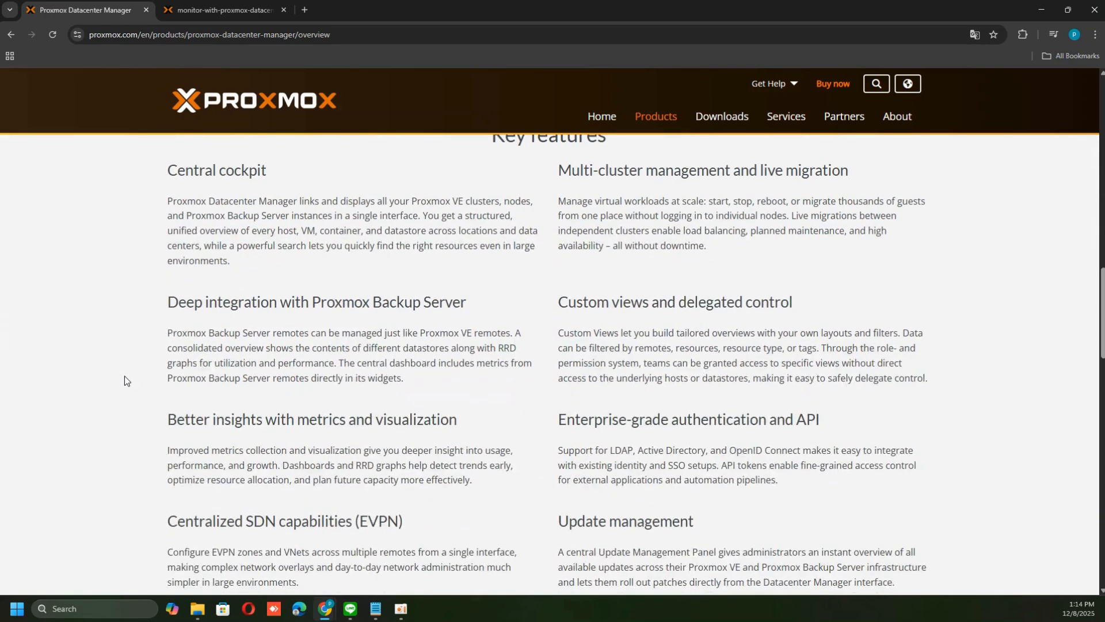
pyautogui.scroll(-12, 125, 380)
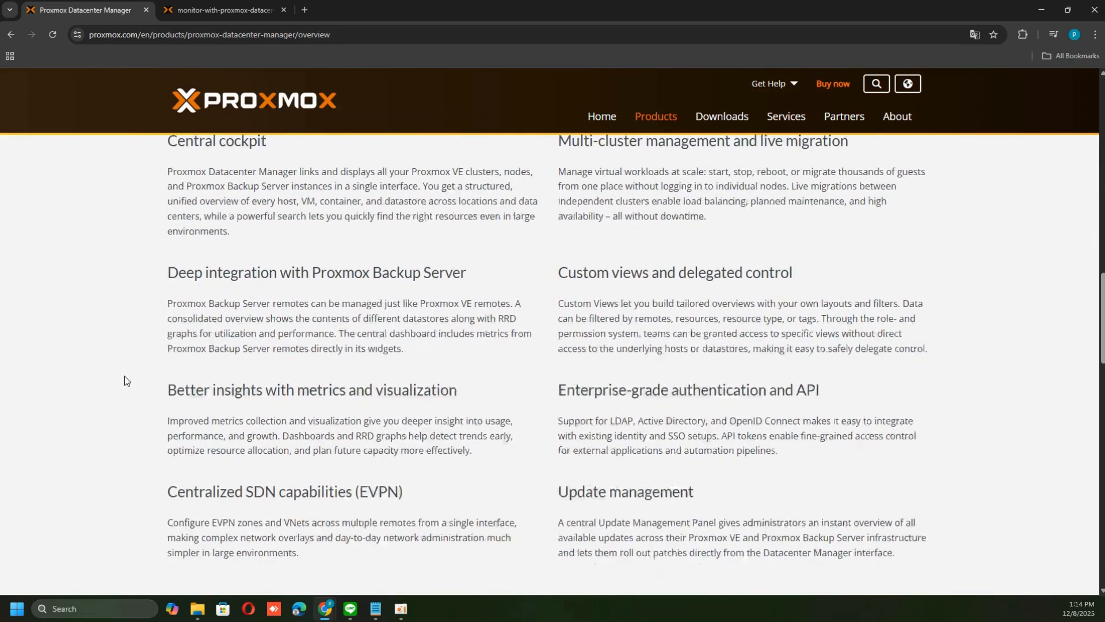
pyautogui.scroll(20, 125, 376)
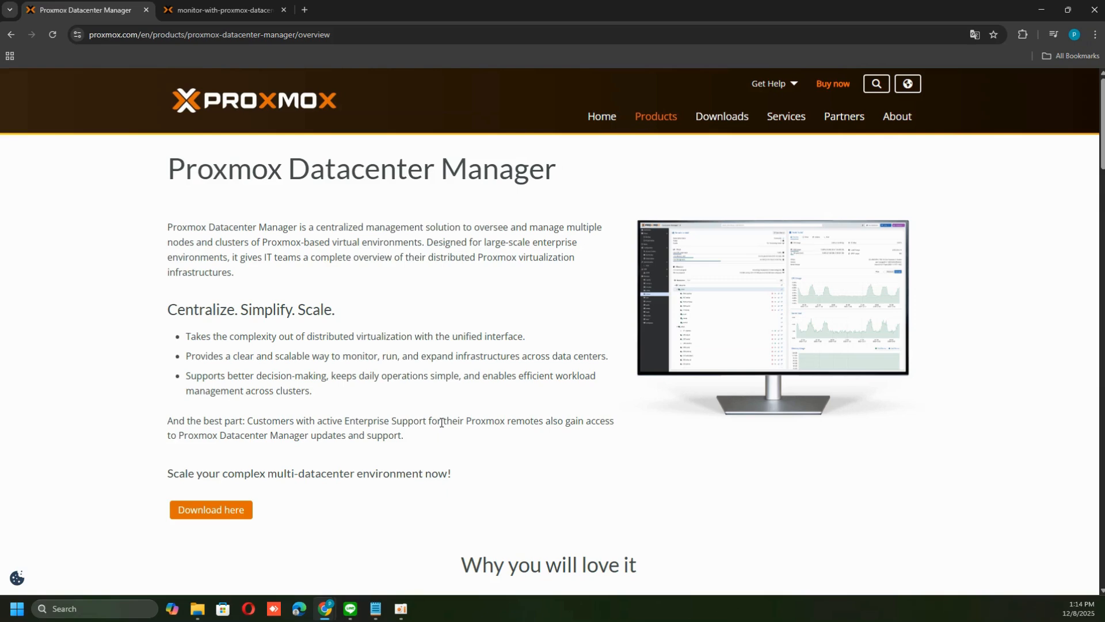
# Review the page sections down to the support plans and related resources
pyautogui.scroll(-7, 512, 325)
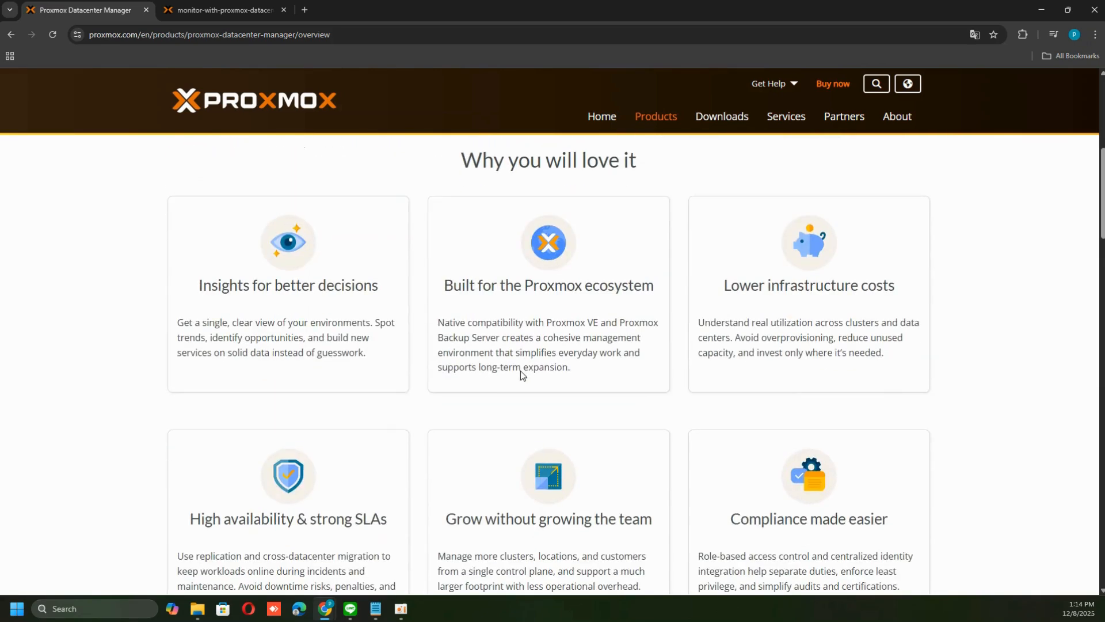
pyautogui.scroll(-2, 520, 372)
pyautogui.scroll(2, 520, 373)
pyautogui.scroll(-7, 521, 373)
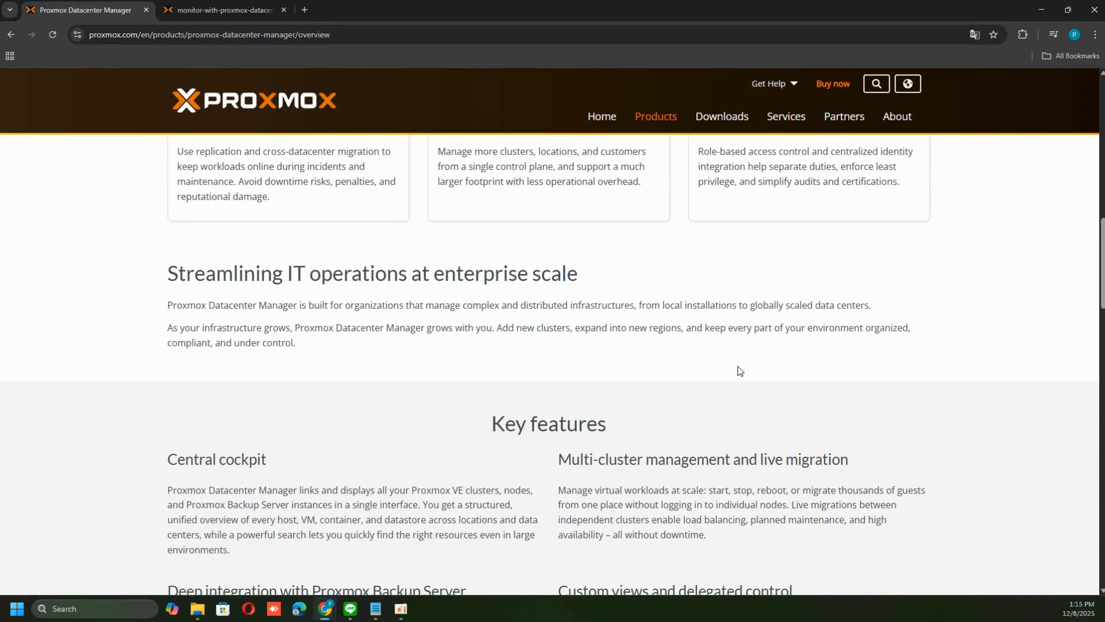
pyautogui.scroll(-4, 740, 370)
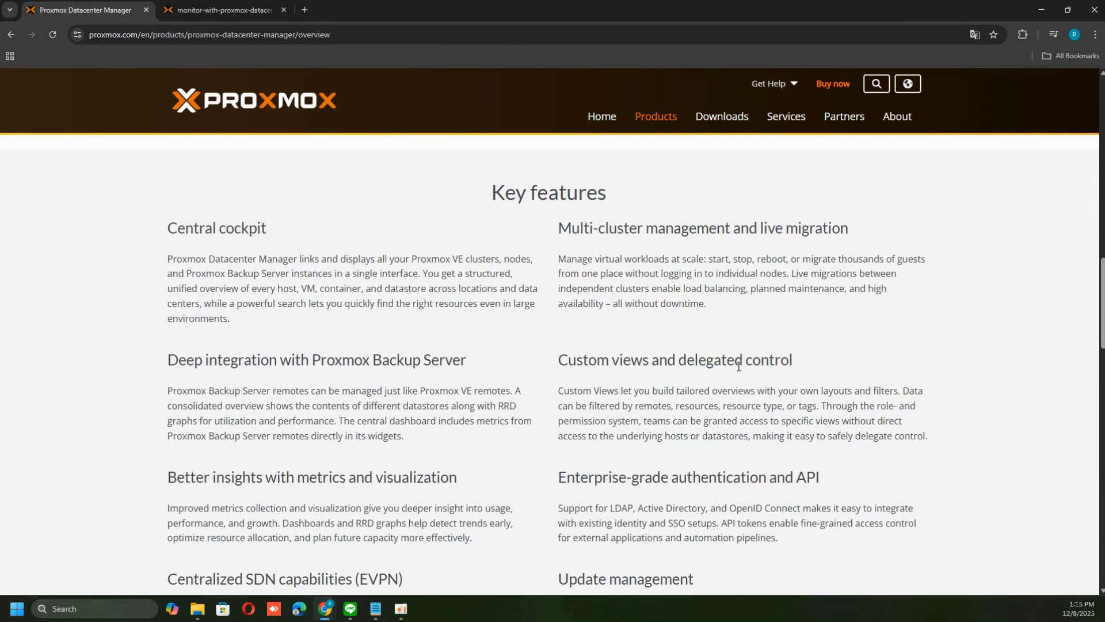
pyautogui.scroll(-11, 742, 397)
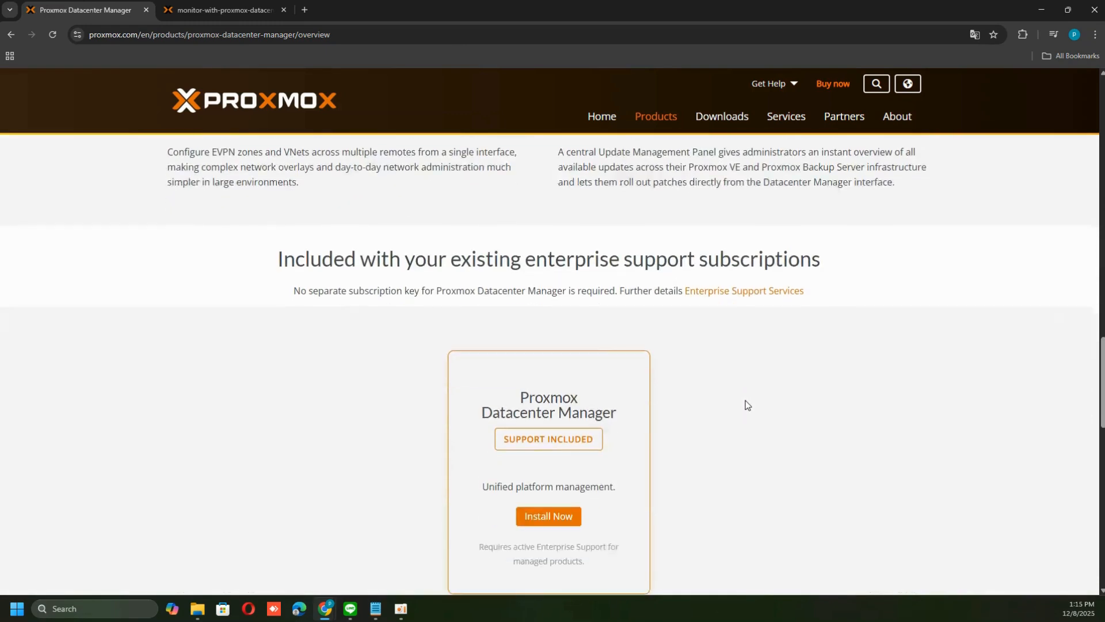
pyautogui.scroll(-1, 901, 449)
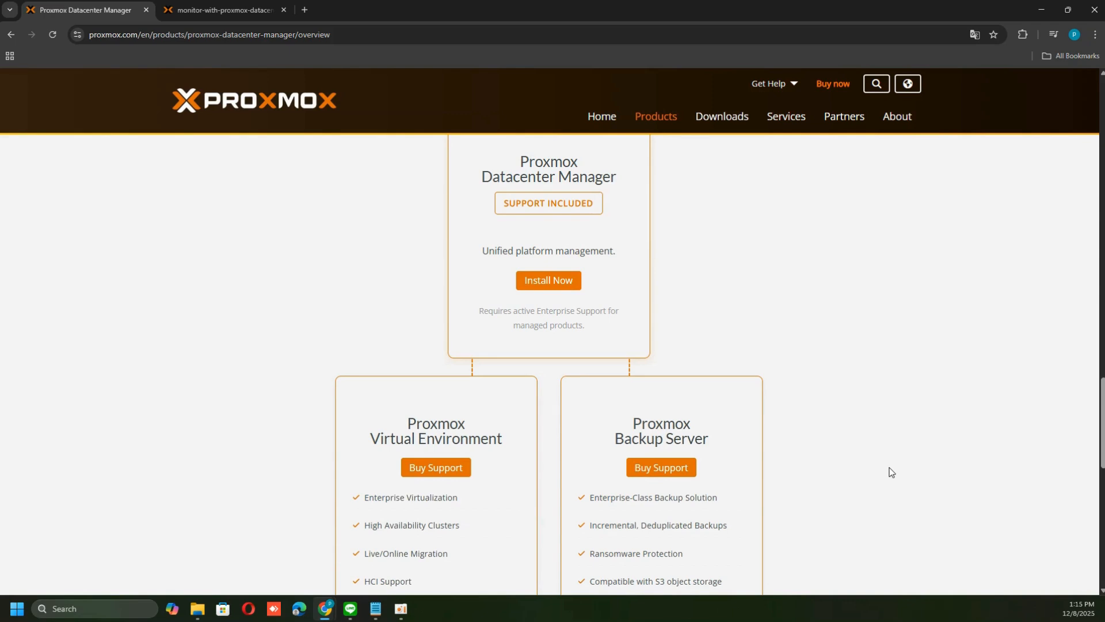
pyautogui.scroll(-1, 891, 471)
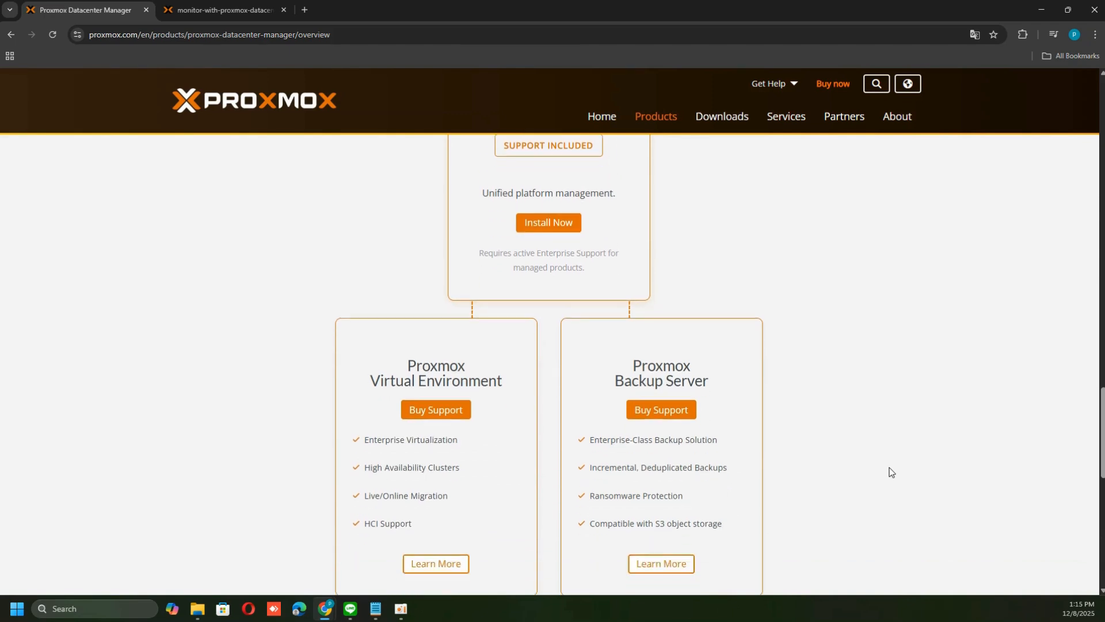
pyautogui.scroll(-1, 891, 472)
pyautogui.scroll(-1, 891, 472)
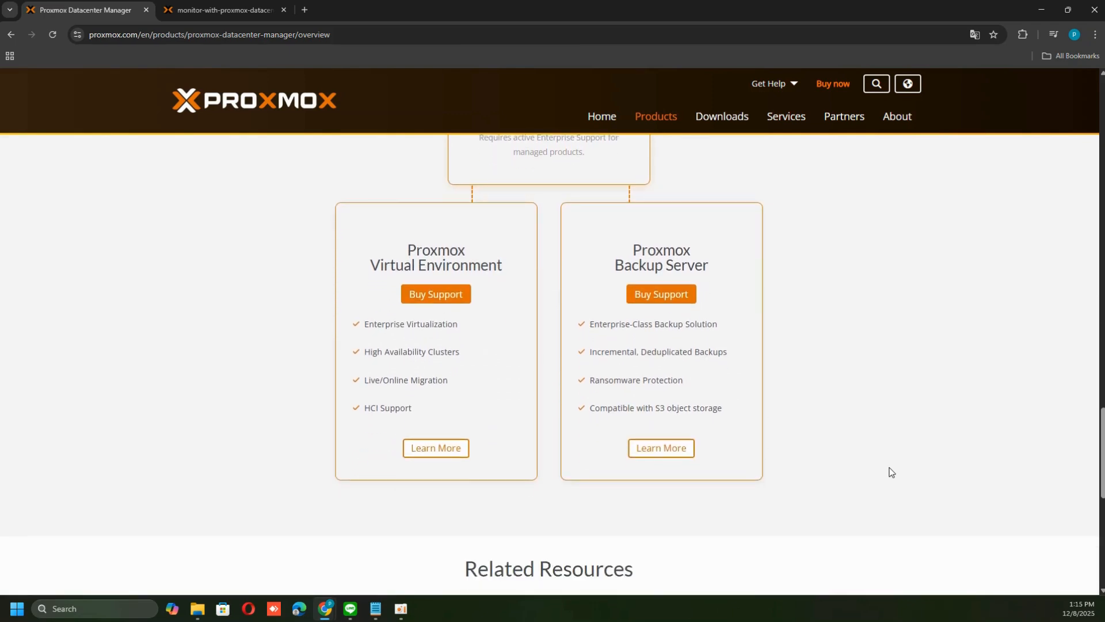
pyautogui.scroll(2, 891, 472)
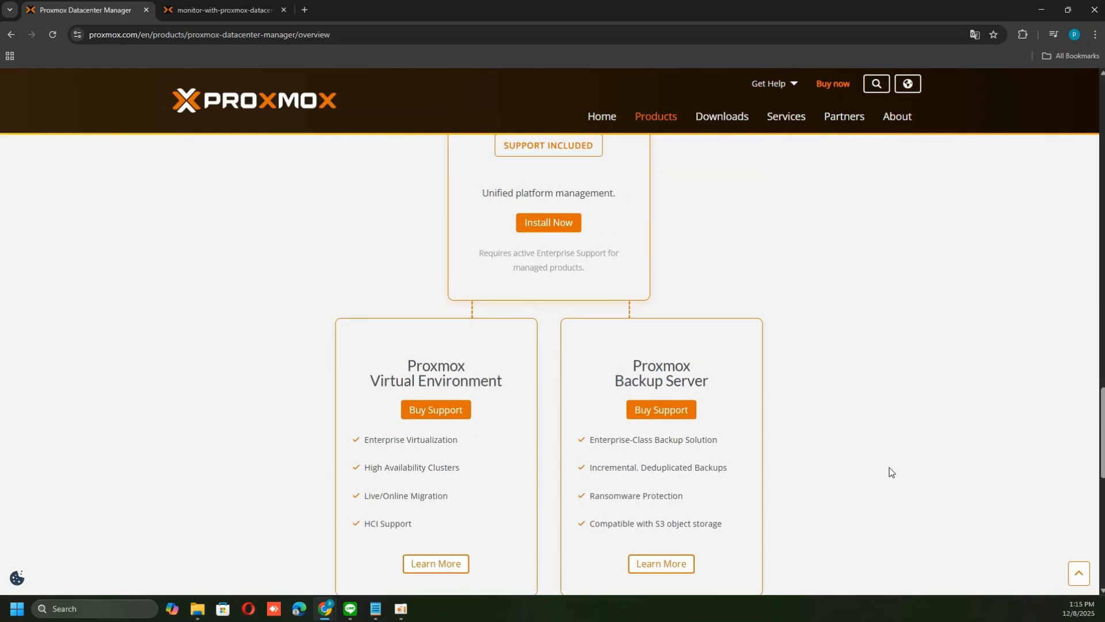
pyautogui.hotkey('ctrl', '-')
pyautogui.hotkey('ctrl', '-')
pyautogui.scroll(2, 849, 463)
pyautogui.scroll(-1, 849, 462)
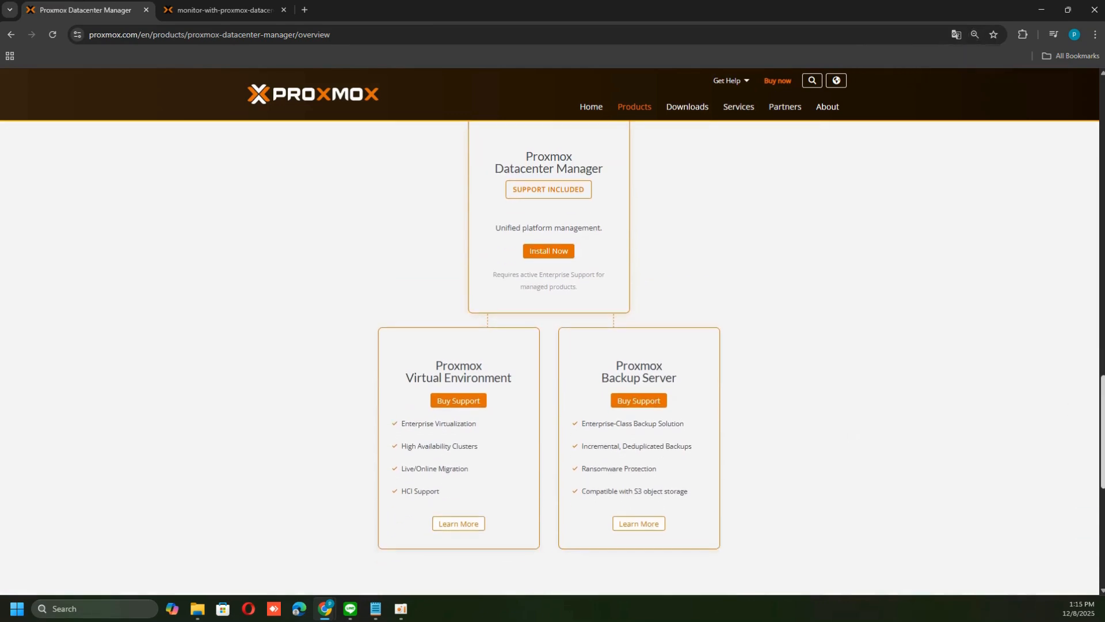
pyautogui.moveTo(1102, 406); pyautogui.dragTo(1102, 399)
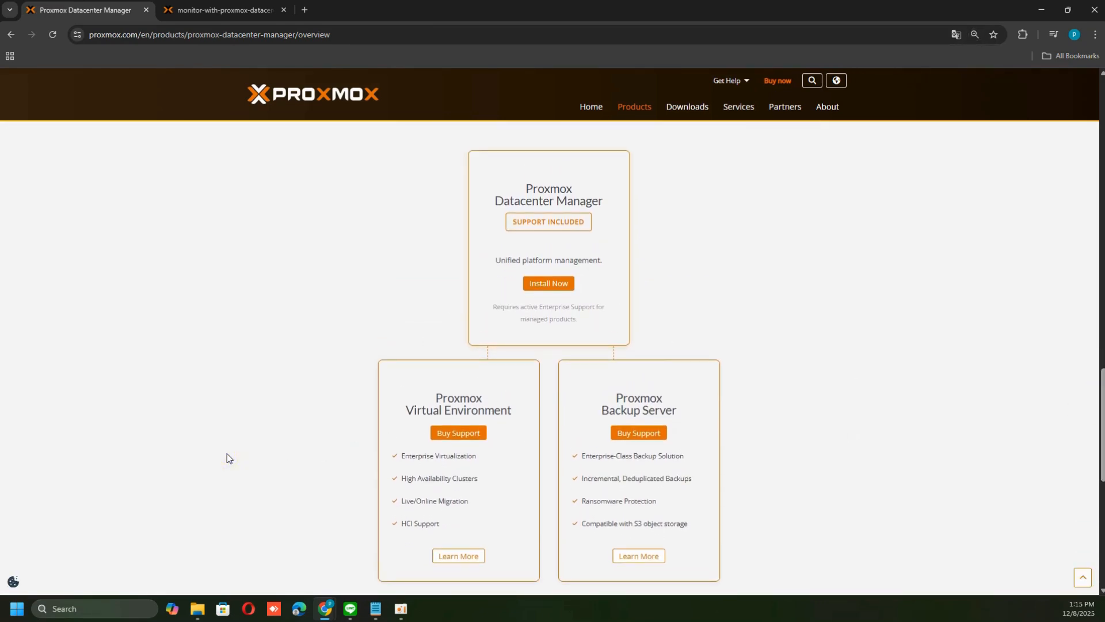
pyautogui.hotkey('ctrl', '+')
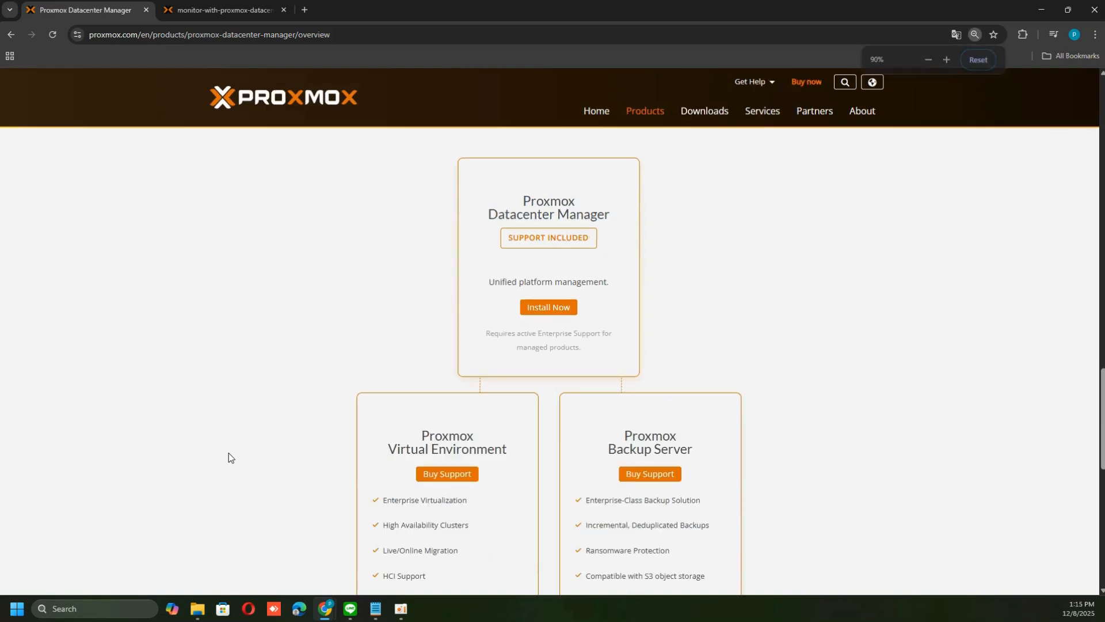
pyautogui.scroll(-4, 230, 456)
pyautogui.scroll(-1, 231, 456)
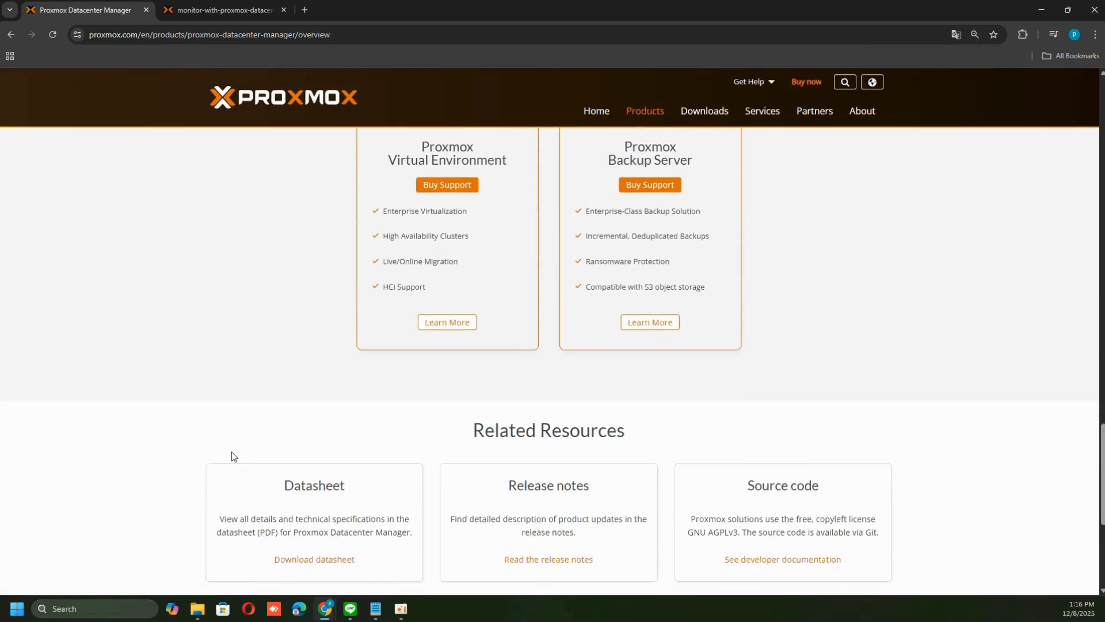
pyautogui.scroll(-2, 232, 456)
pyautogui.scroll(15, 236, 451)
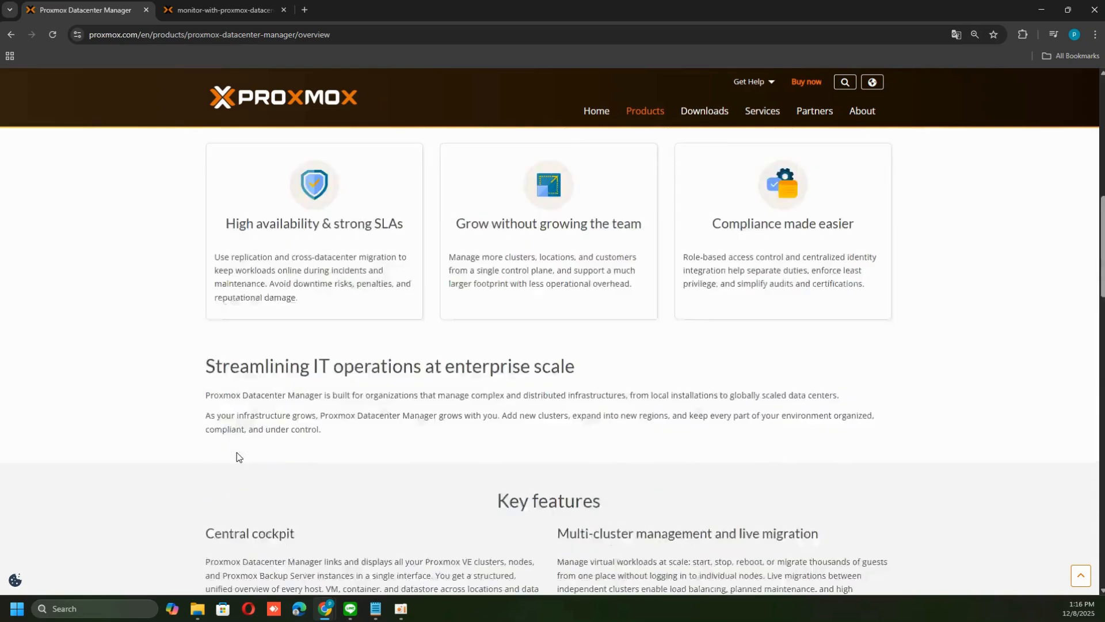
pyautogui.scroll(4, 236, 456)
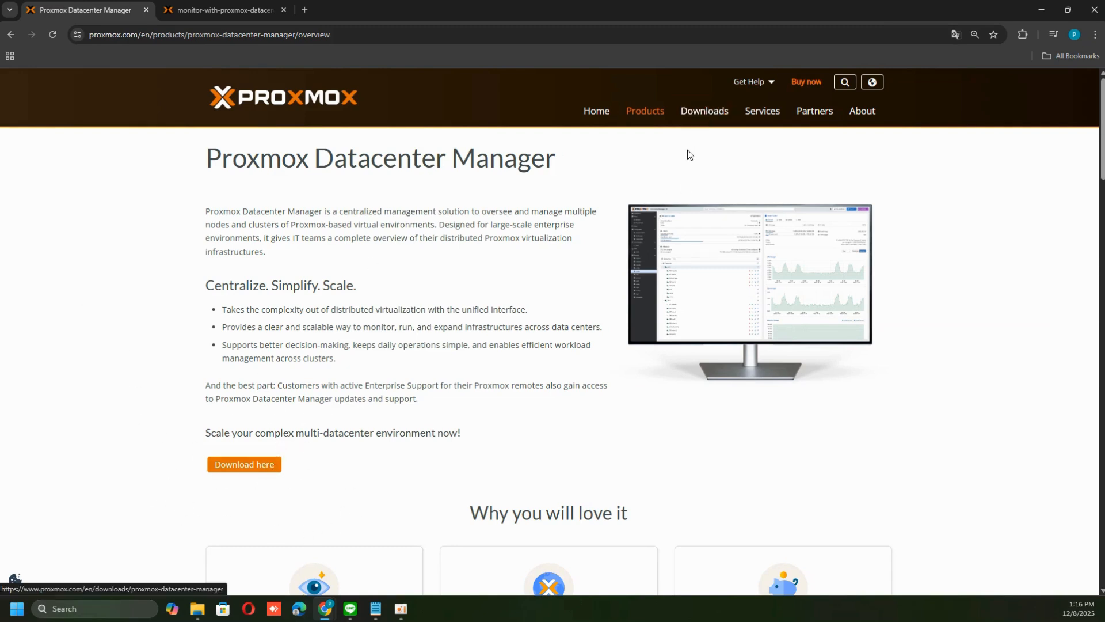
# Open the download page in a new tab and download the Proxmox Datacenter Manager 1.0 ISO Installer
pyautogui.middleClick(267, 467)
pyautogui.click(365, 9)
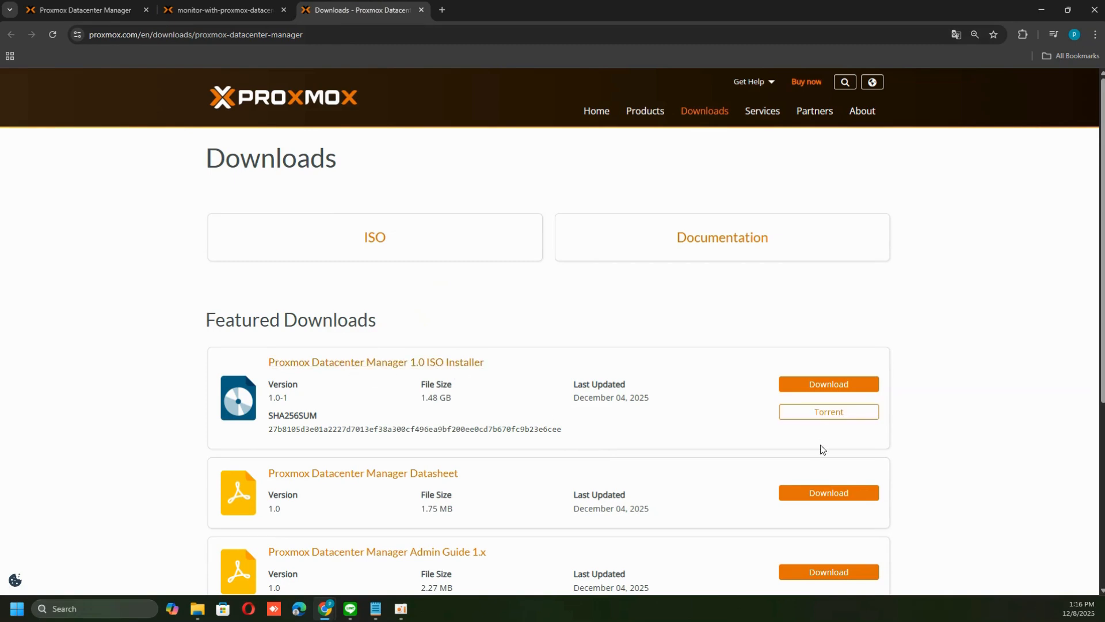
pyautogui.click(847, 388)
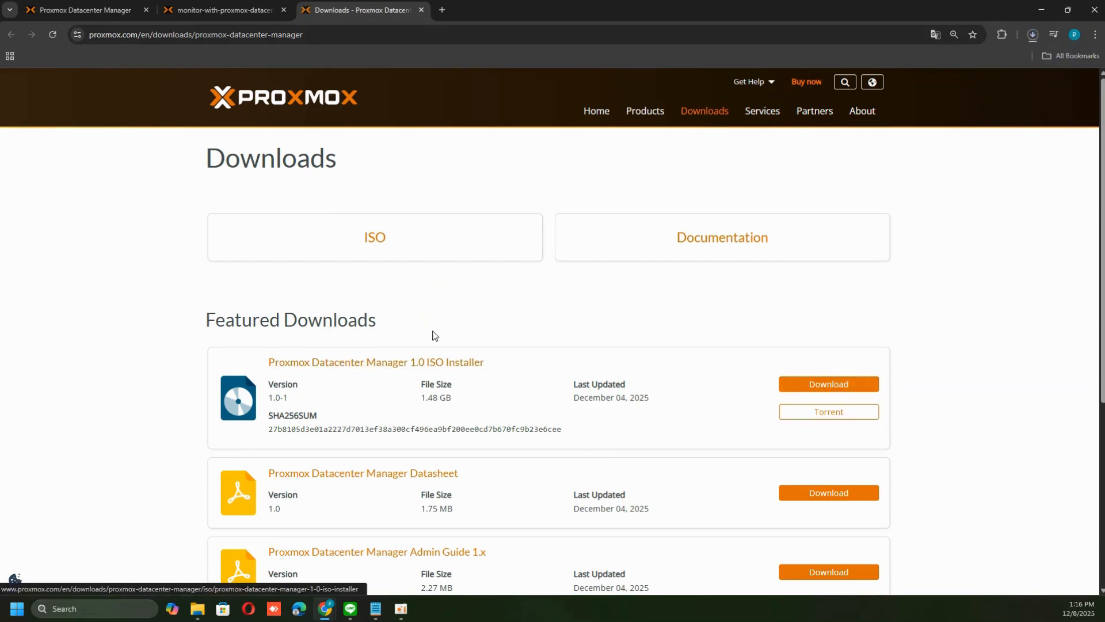
# Proceed past the certificate warning to the Datacenter Manager web interface at 10.50.30.216:8443
pyautogui.hotkey('alt', 'Tab')
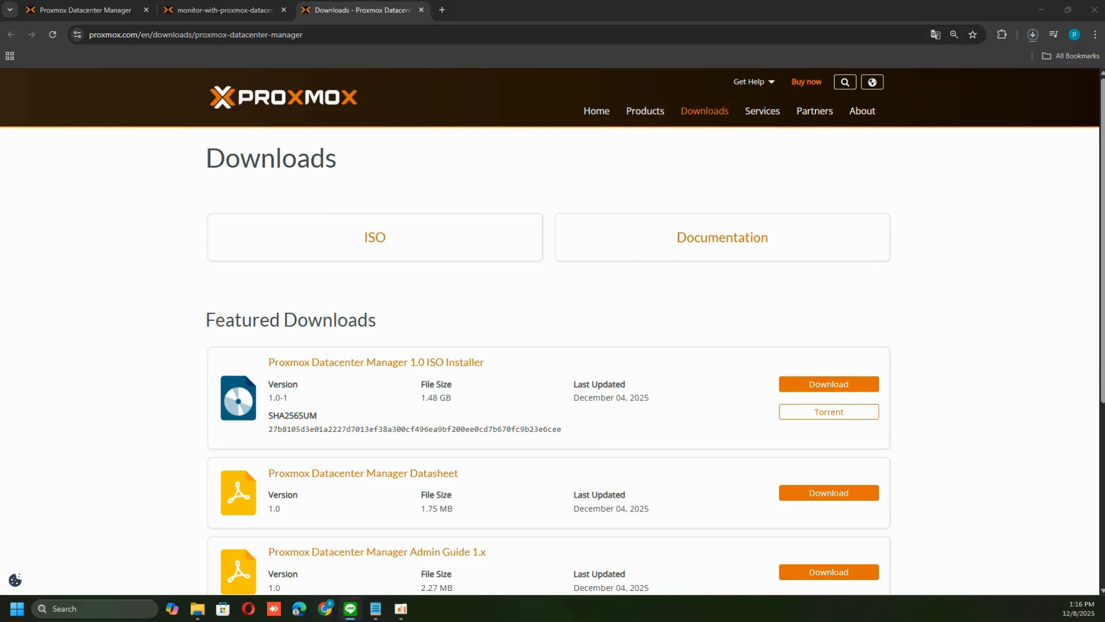
pyautogui.hotkey('alt', 'Tab')
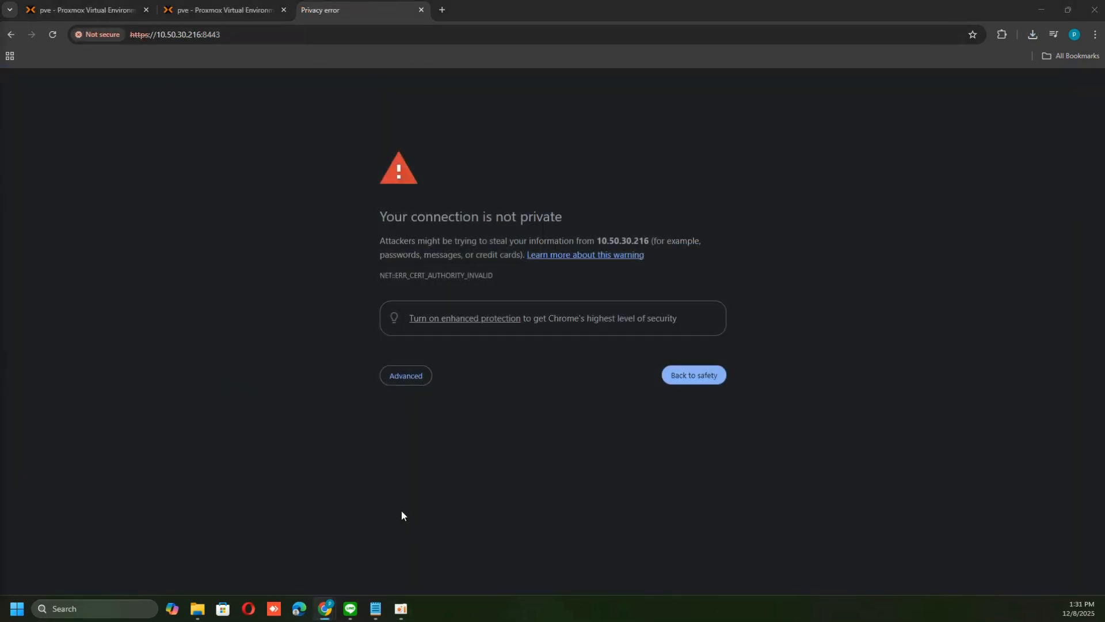
pyautogui.click(403, 375)
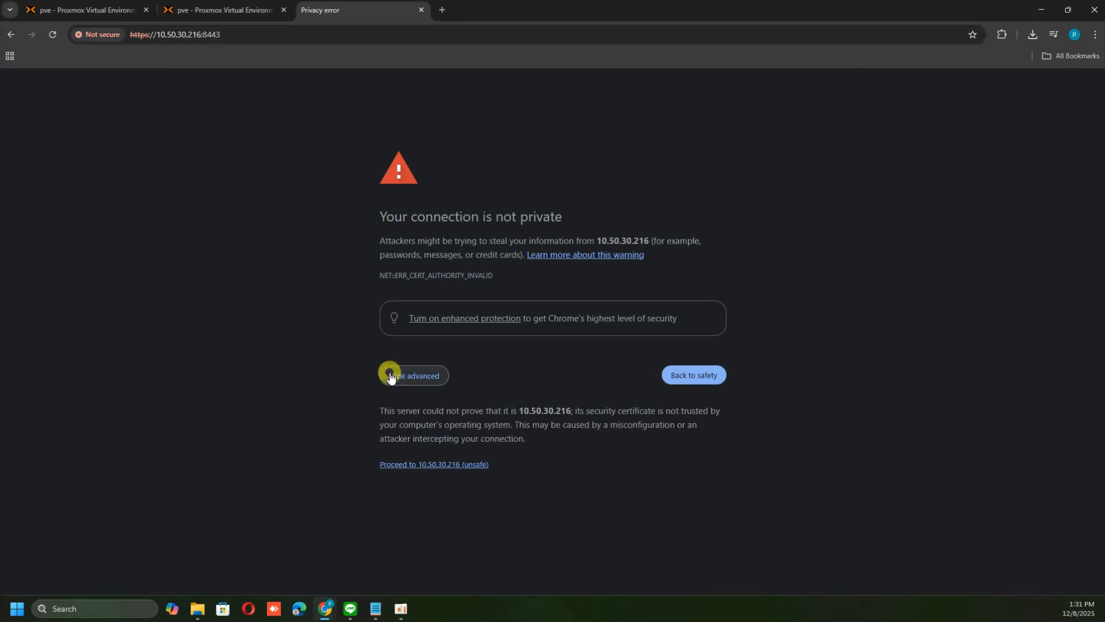
pyautogui.click(429, 464)
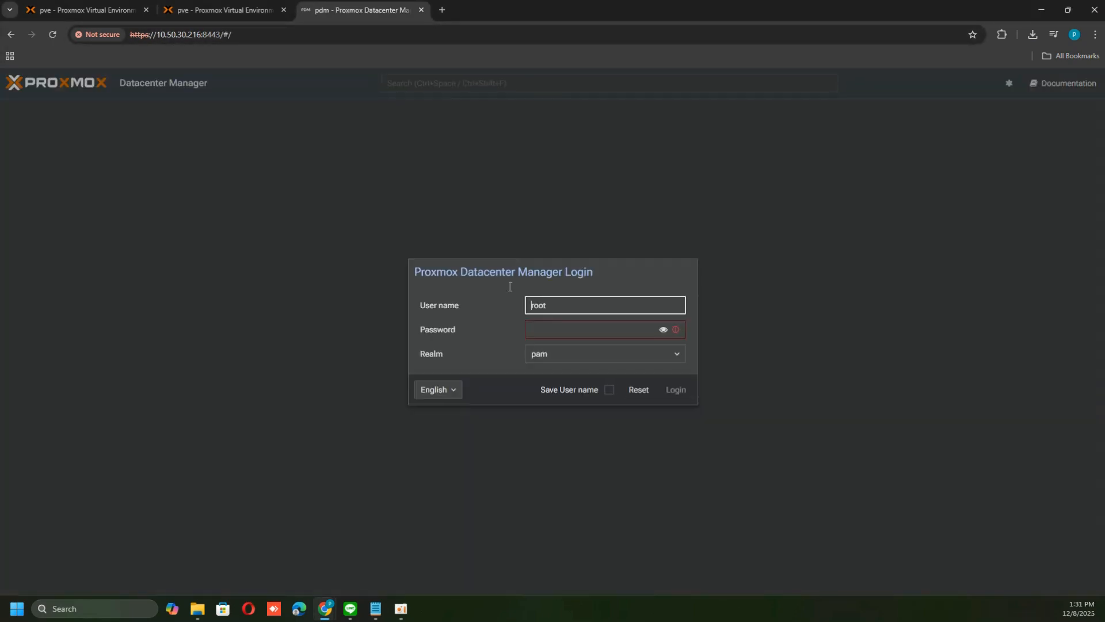
# Log in as root with the pam realm by entering the account password
pyautogui.click(551, 304)
pyautogui.click(546, 331)
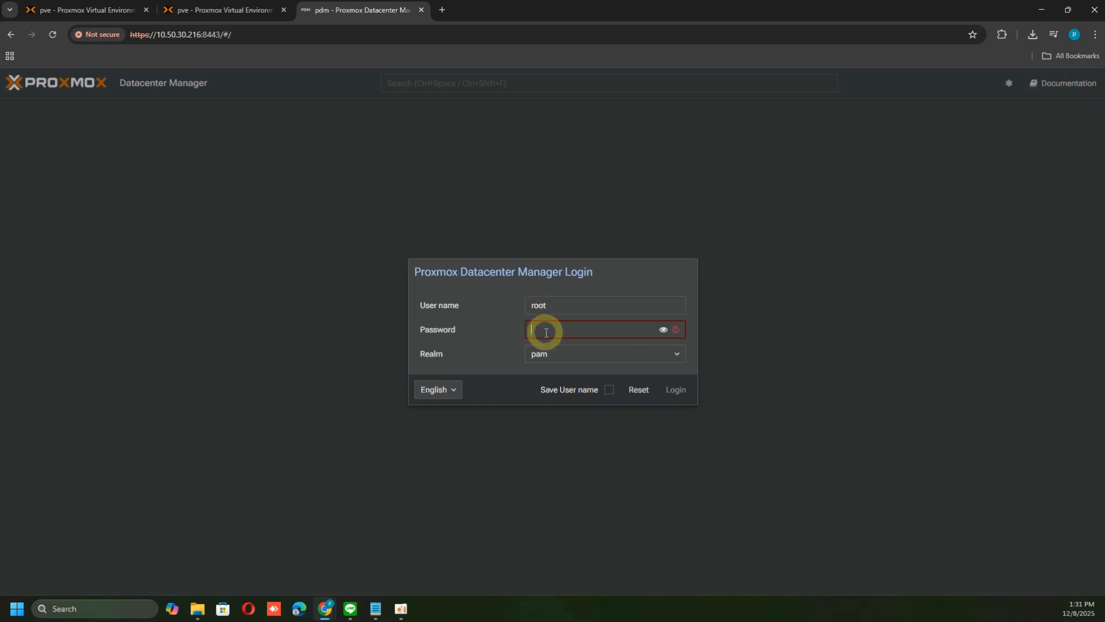
pyautogui.write('**********')
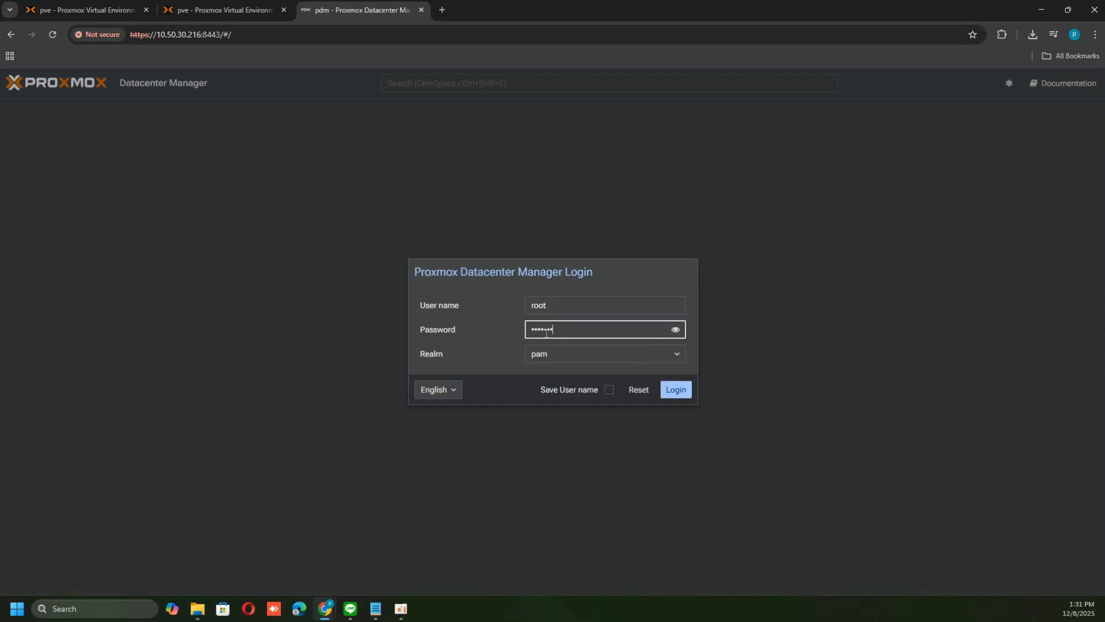
pyautogui.press('Return')
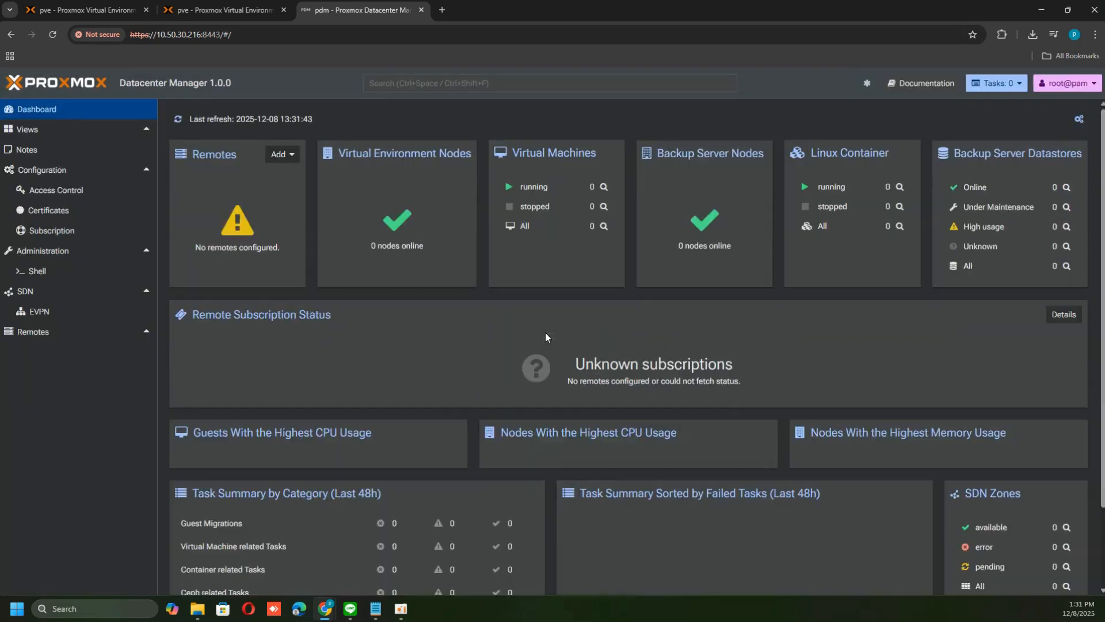
# Switch the interface theme mode to light in the user menu's Theme settings, then close the dialog
pyautogui.click(1077, 83)
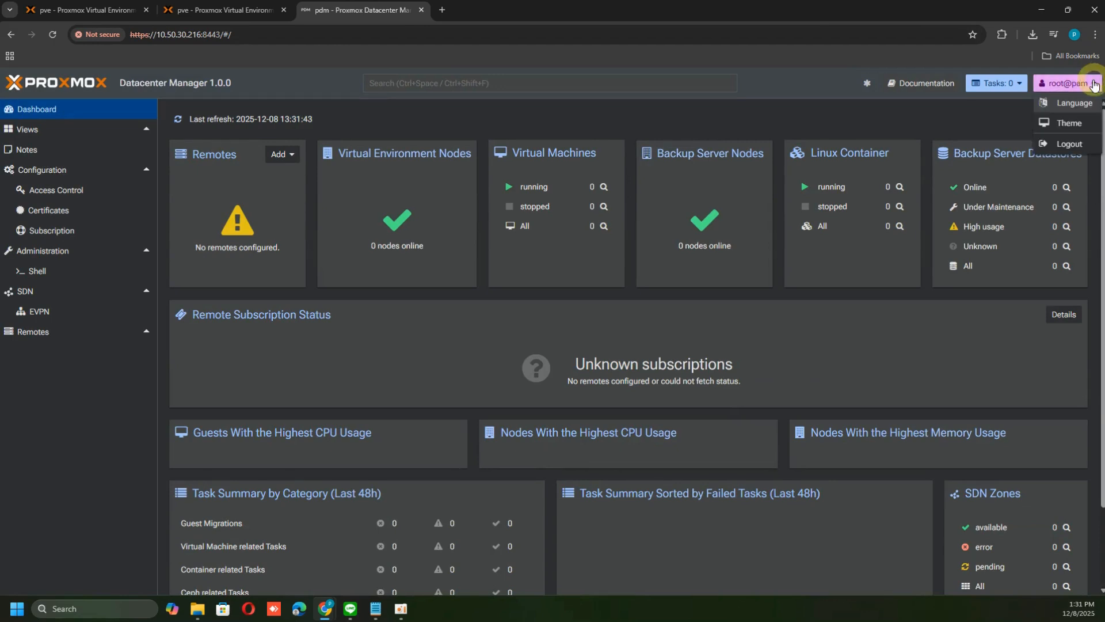
pyautogui.click(1069, 123)
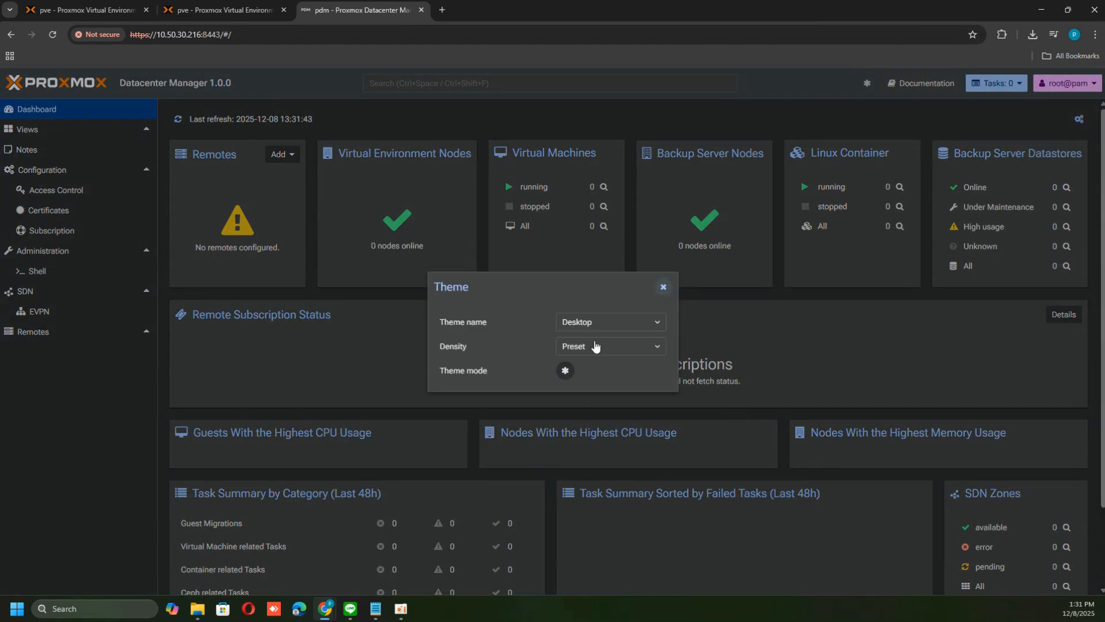
pyautogui.click(592, 317)
pyautogui.click(592, 320)
pyautogui.click(595, 346)
pyautogui.click(596, 346)
pyautogui.click(564, 370)
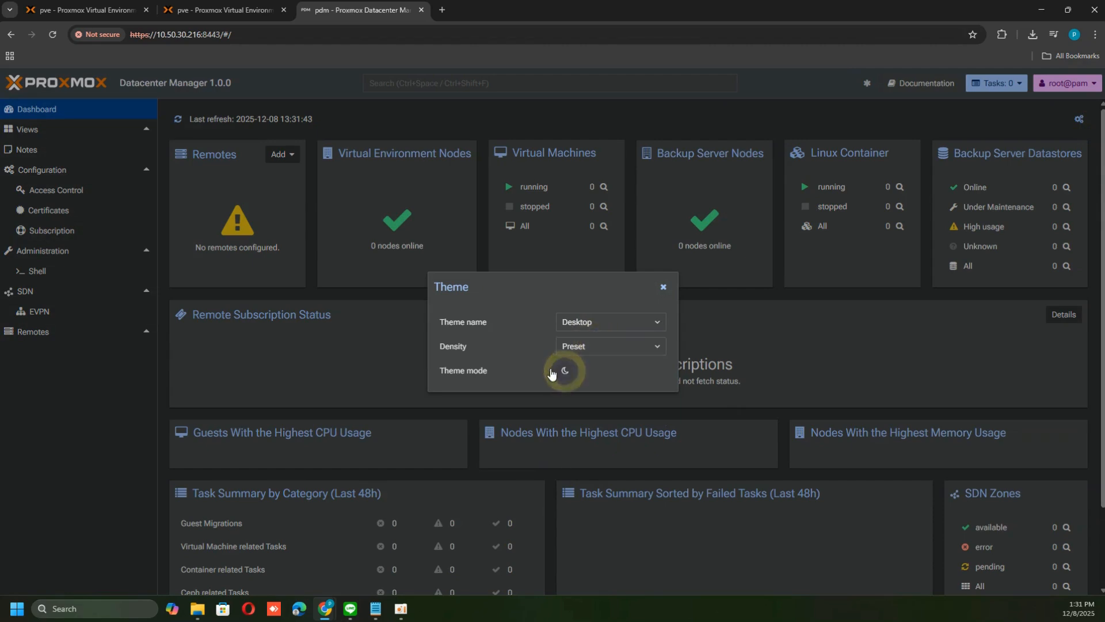
pyautogui.click(564, 370)
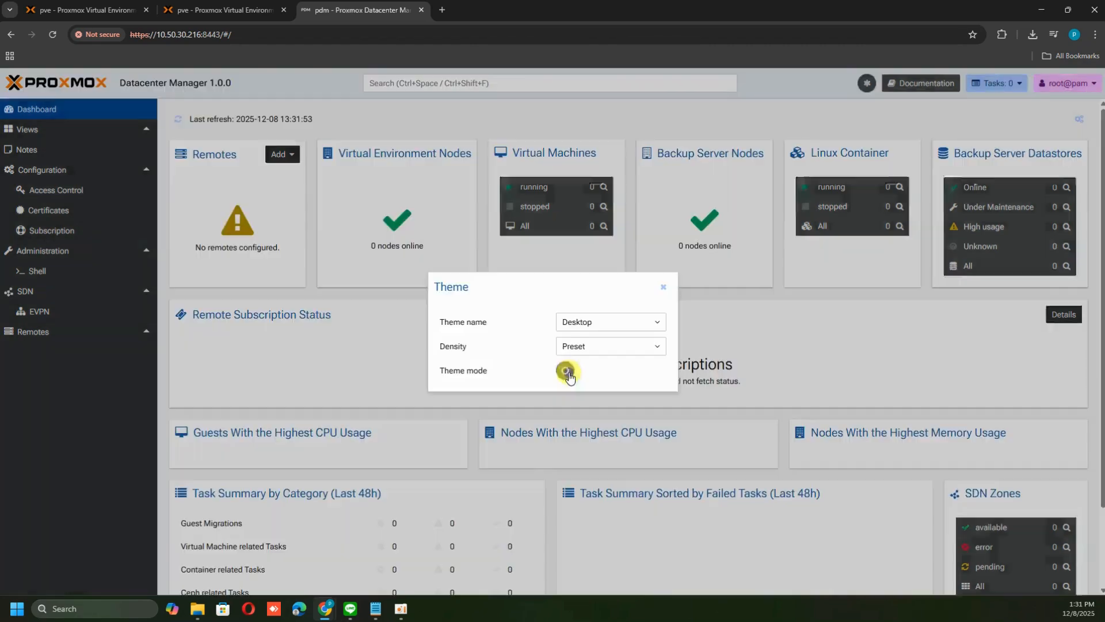
pyautogui.click(663, 286)
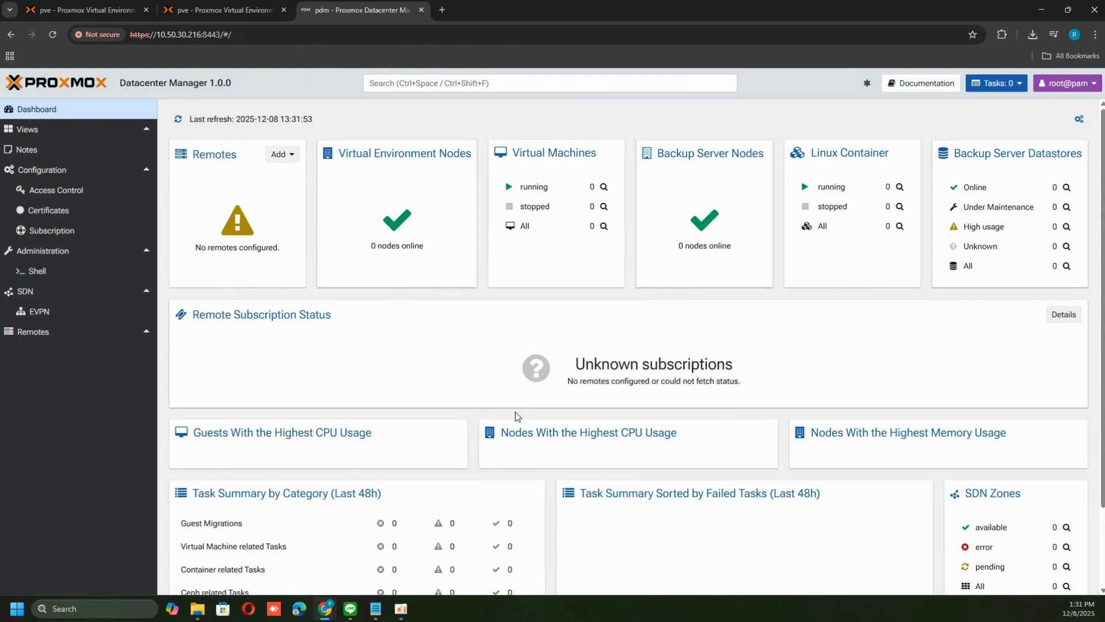
# Scroll through the dashboard overview panels
pyautogui.moveTo(120, 82); pyautogui.dragTo(239, 85)
pyautogui.click(239, 85)
pyautogui.scroll(-2, 648, 426)
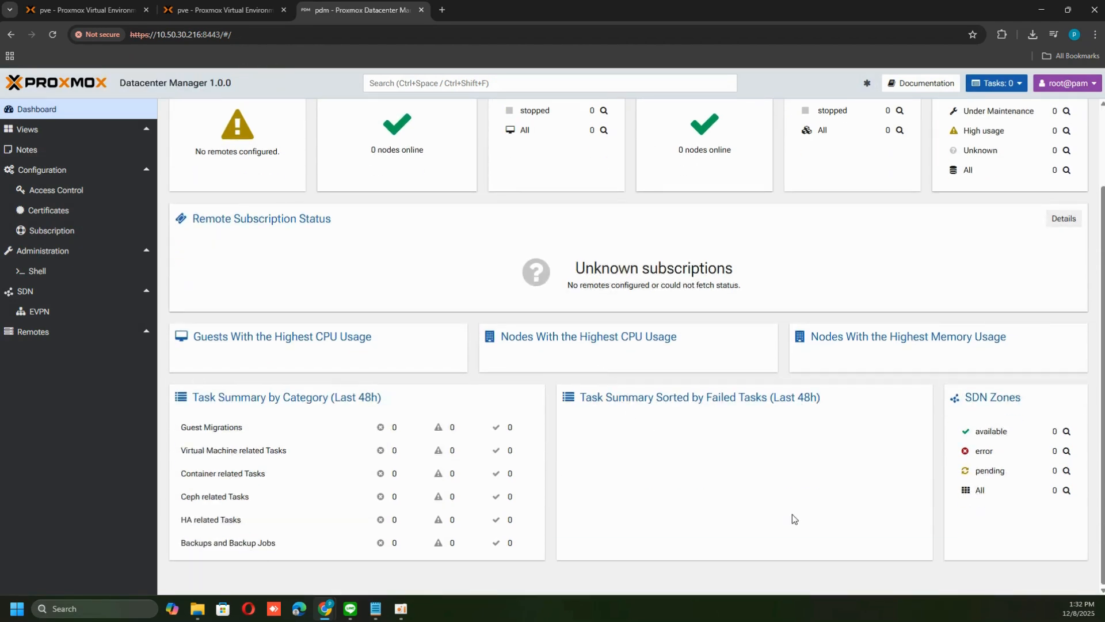
pyautogui.scroll(2, 793, 513)
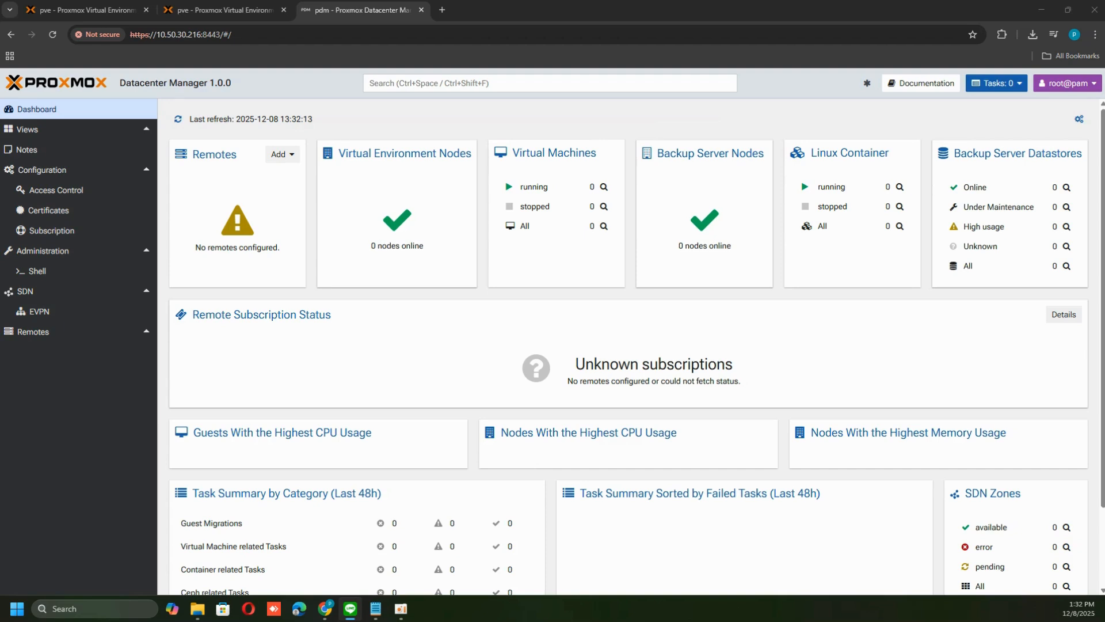
pyautogui.hotkey('alt', 'Tab')
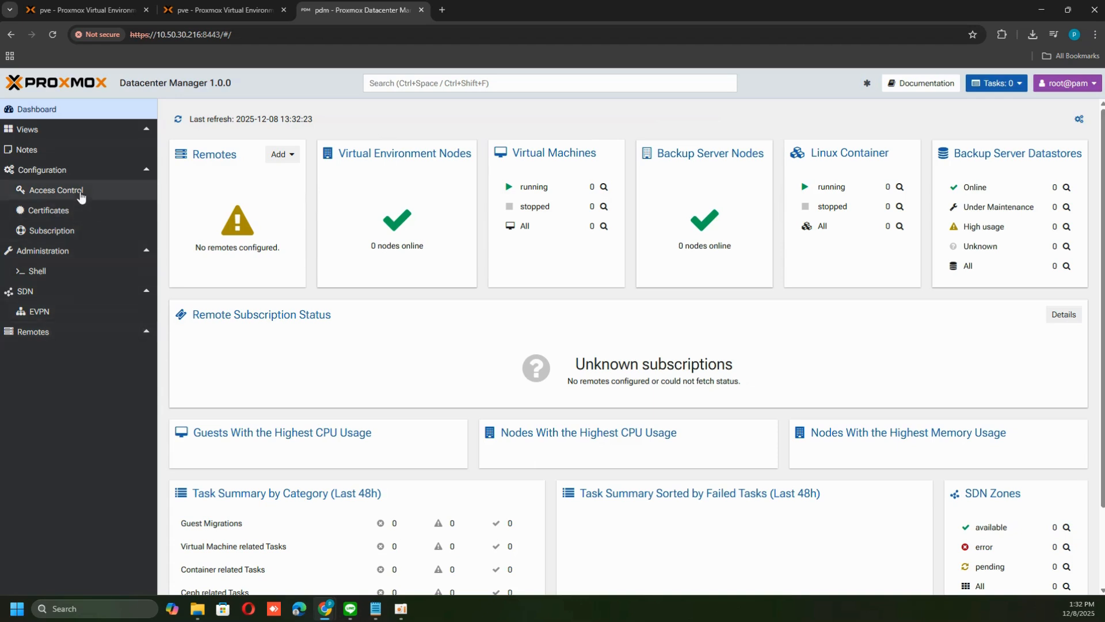
# Browse the Views, Notes, Shell, EVPN and Remotes sections, ending on the Remotes configuration
pyautogui.click(62, 151)
pyautogui.click(61, 129)
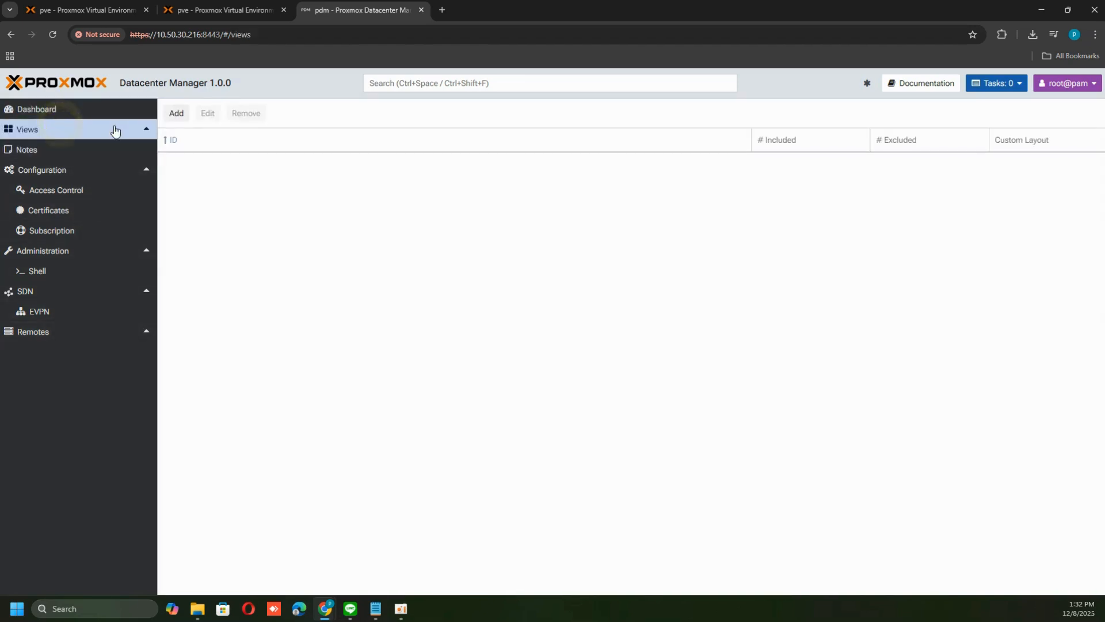
pyautogui.click(73, 151)
pyautogui.click(59, 271)
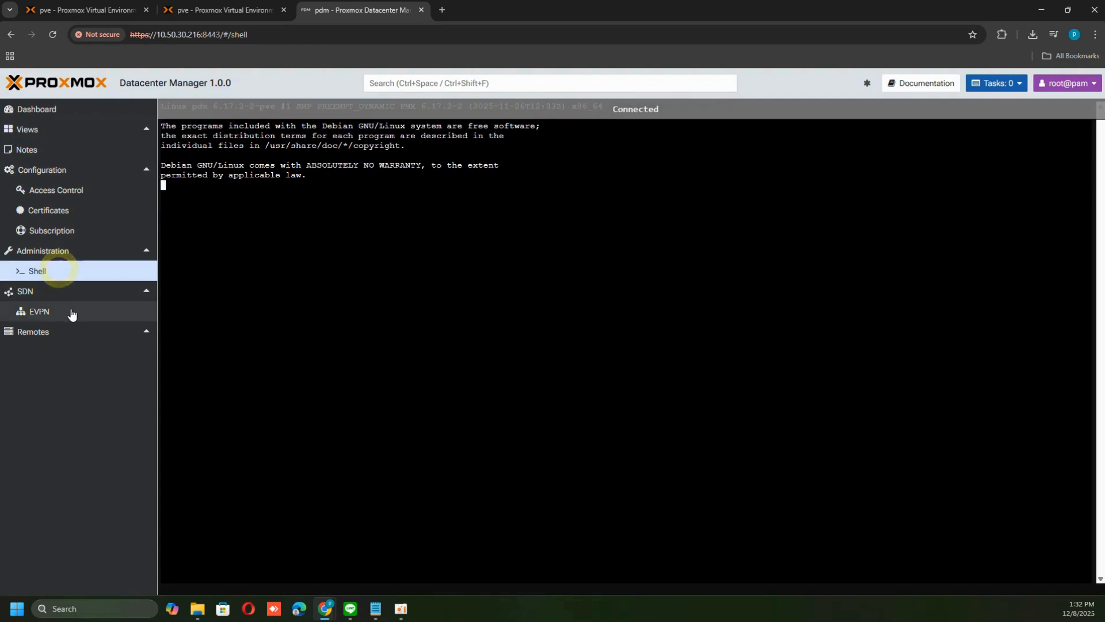
pyautogui.click(63, 314)
pyautogui.click(74, 337)
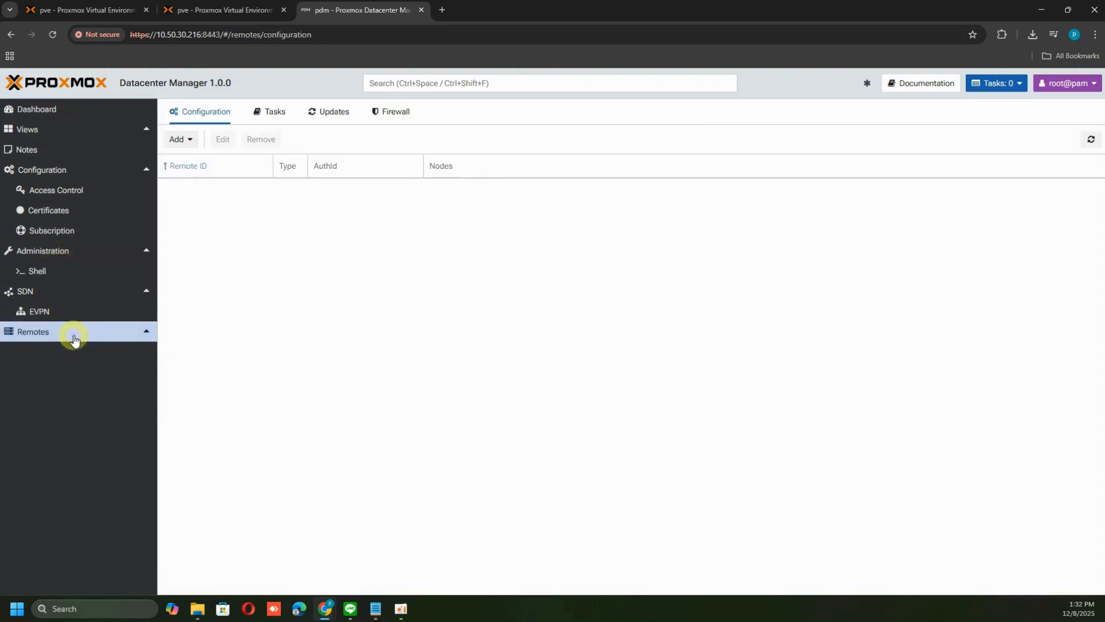
pyautogui.click(141, 337)
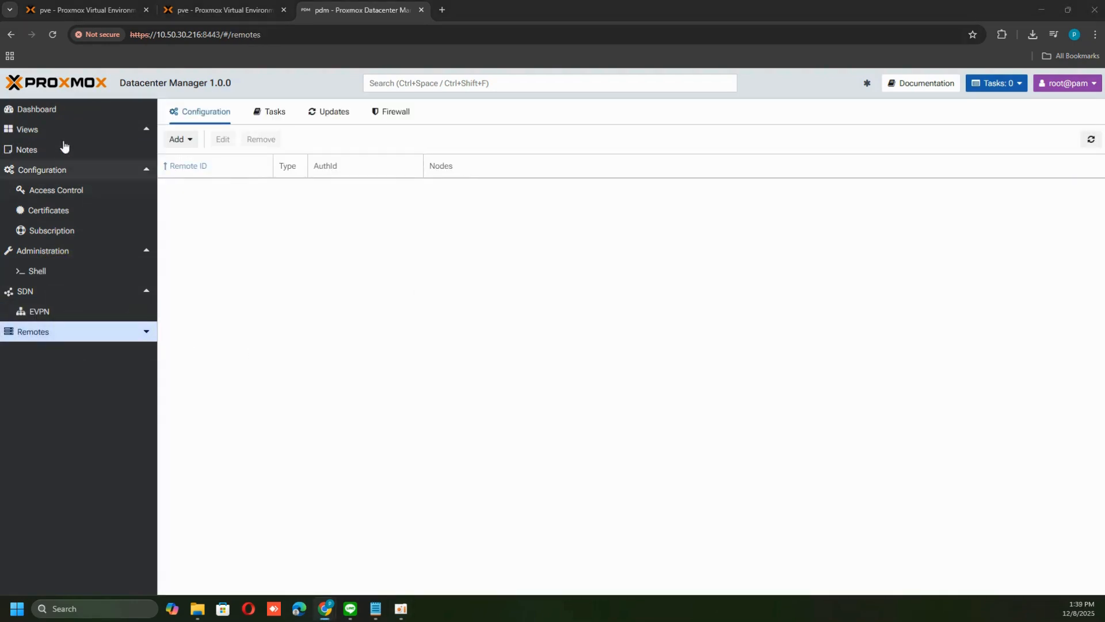
pyautogui.click(59, 111)
pyautogui.scroll(-2, 506, 294)
pyautogui.scroll(2, 515, 365)
pyautogui.click(127, 337)
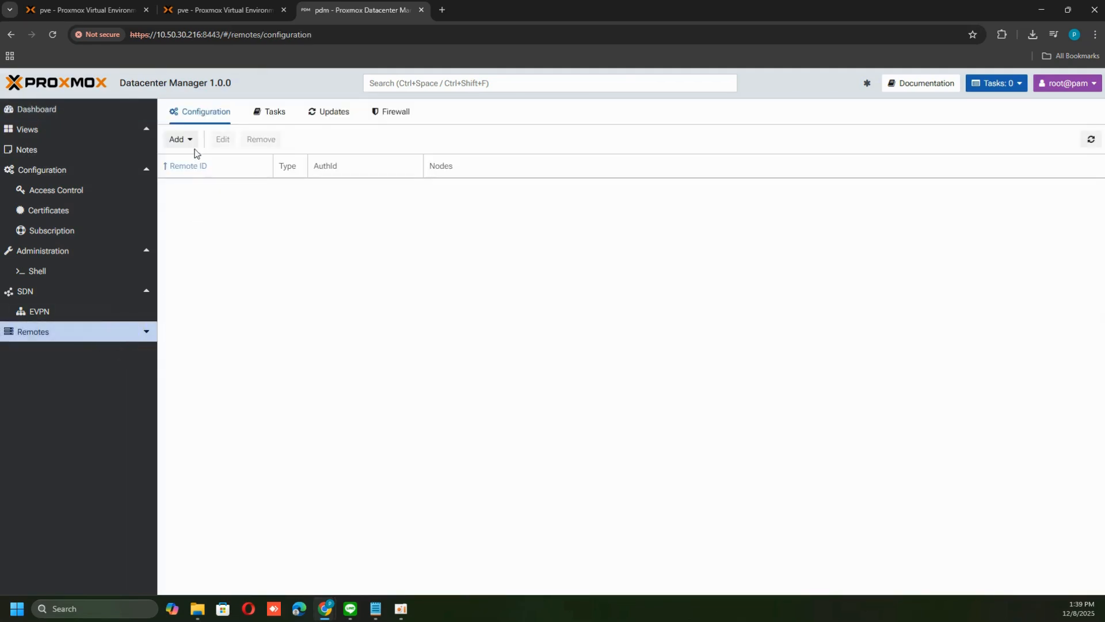
# Start adding a Proxmox VE remote and paste the server address 10.50.30.142:8006 copied from the PVE tab's URL
pyautogui.click(194, 142)
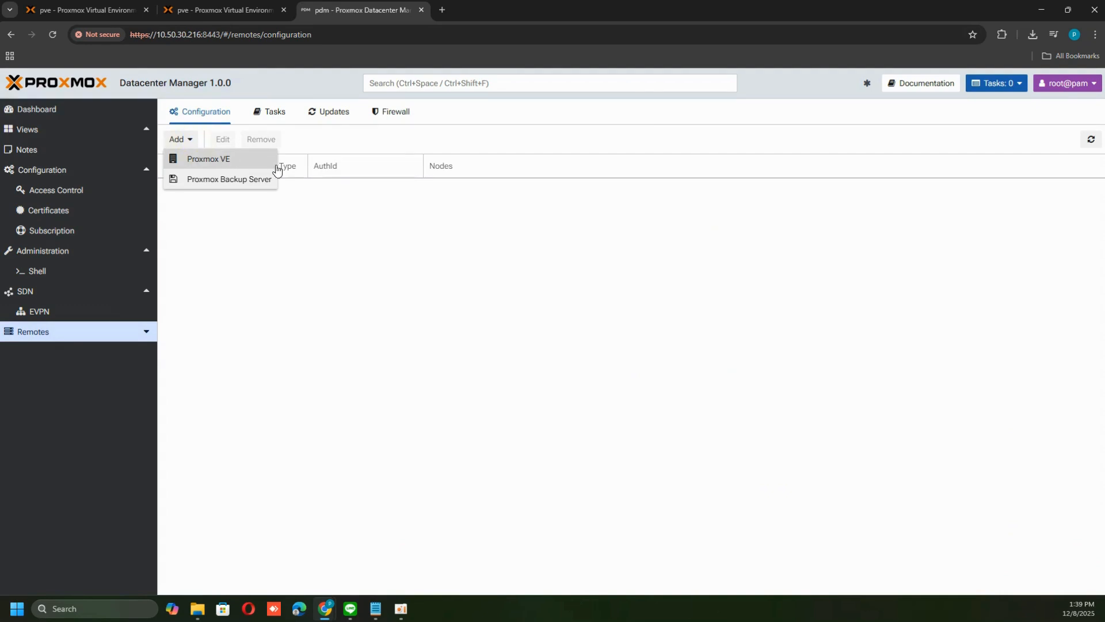
pyautogui.click(252, 160)
pyautogui.click(461, 335)
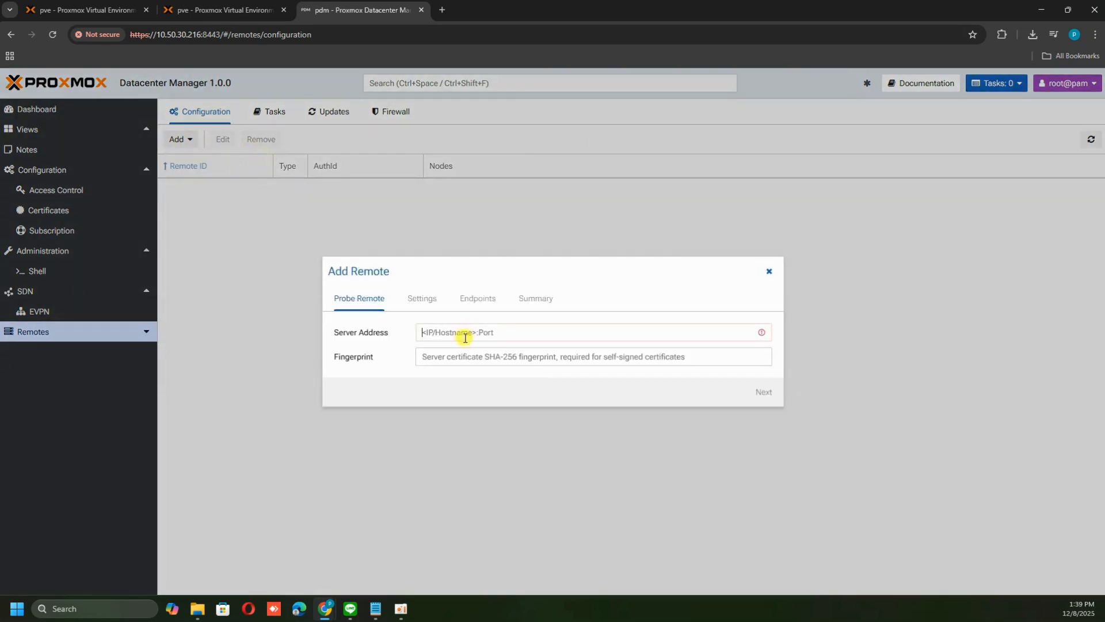
pyautogui.click(92, 9)
pyautogui.moveTo(222, 36); pyautogui.dragTo(157, 32)
pyautogui.hotkey('ctrl', 'c')
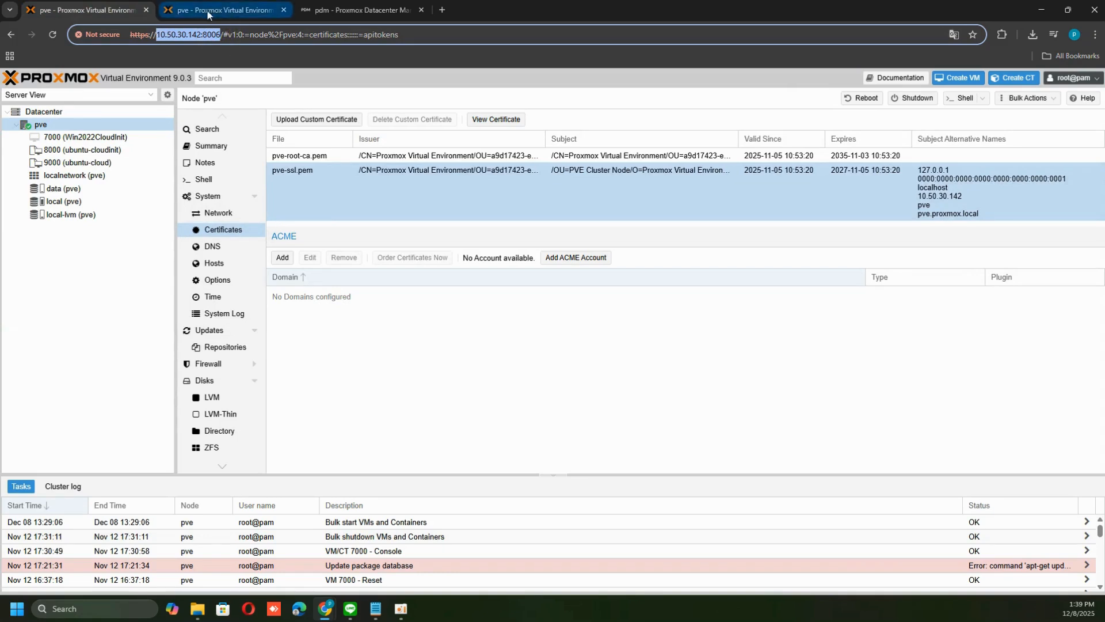
pyautogui.click(345, 10)
pyautogui.click(448, 332)
pyautogui.hotkey('ctrl', 'v')
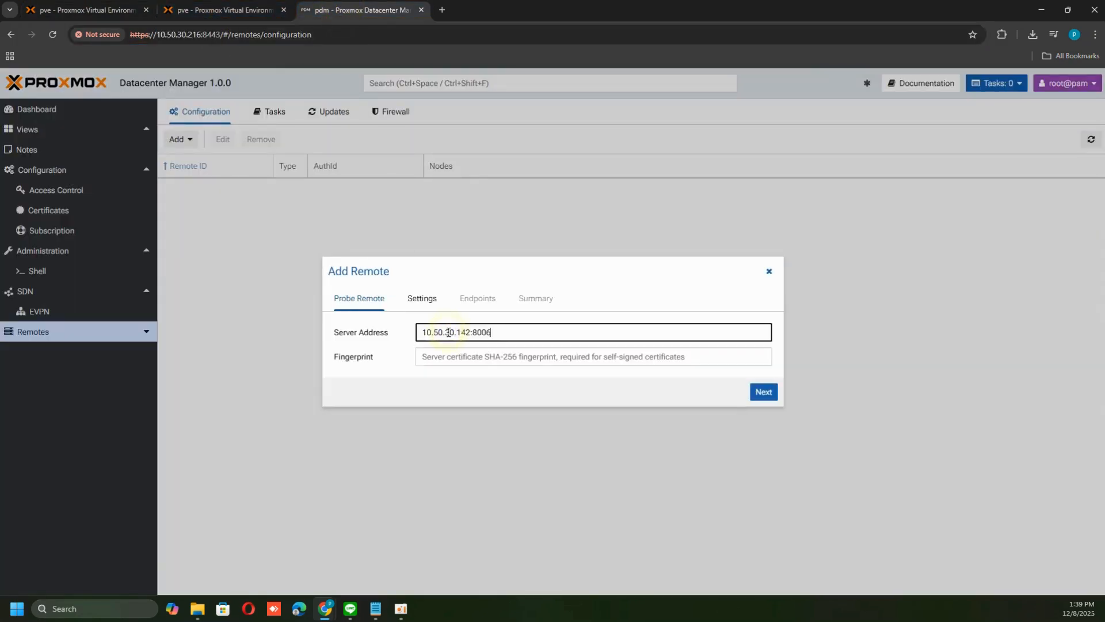
# Copy the pve-ssl.pem certificate fingerprint from the PVE node's certificates and paste it into the remote's Fingerprint field
pyautogui.doubleClick(361, 357)
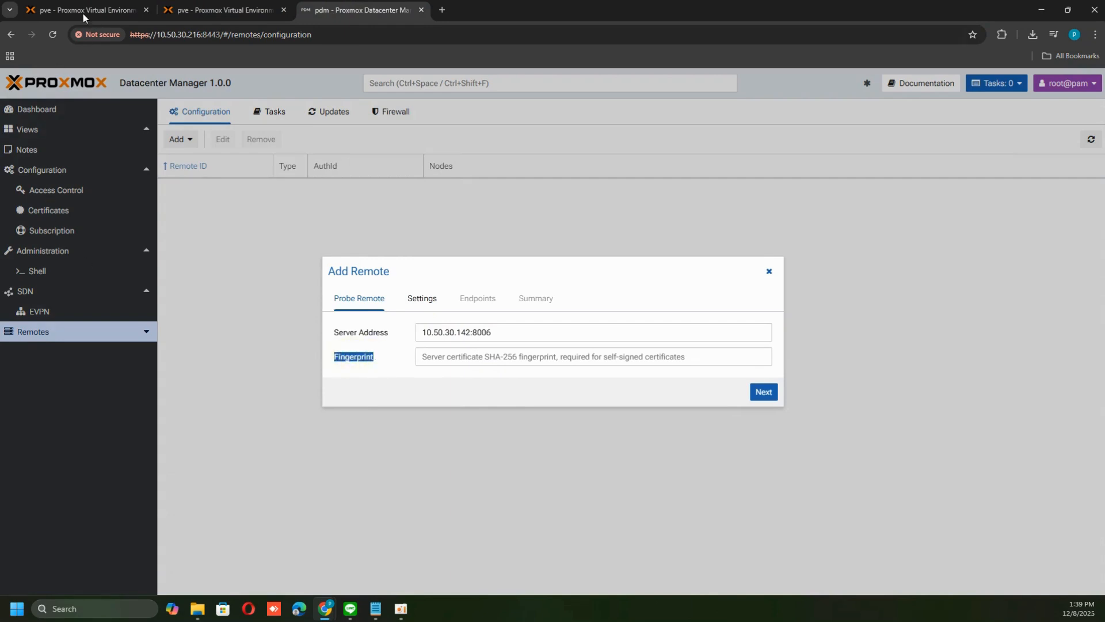
pyautogui.click(88, 12)
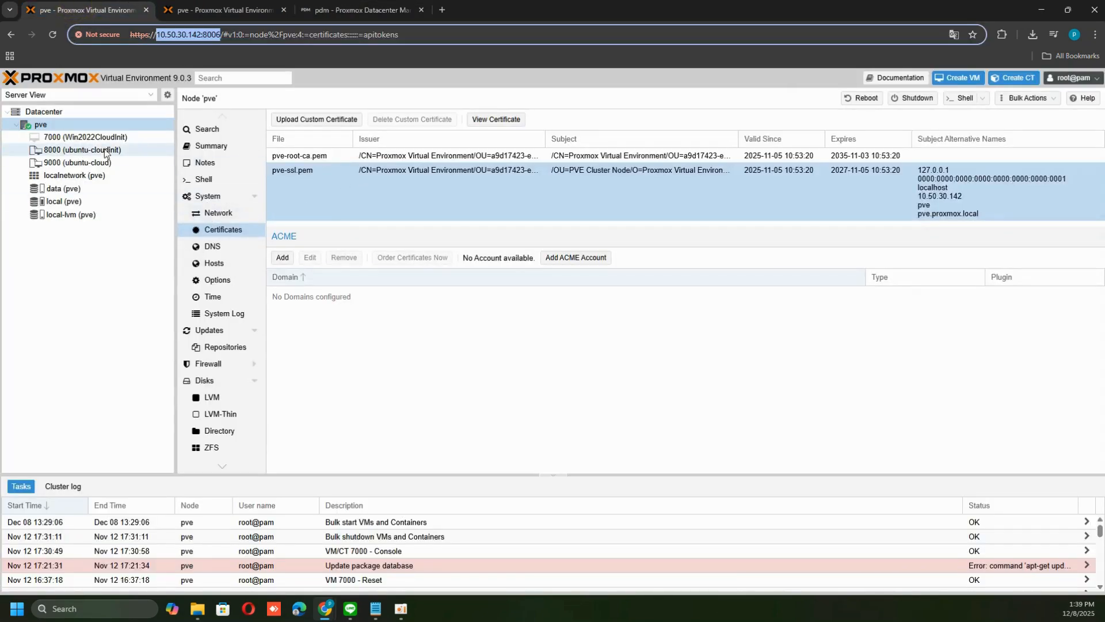
pyautogui.click(38, 126)
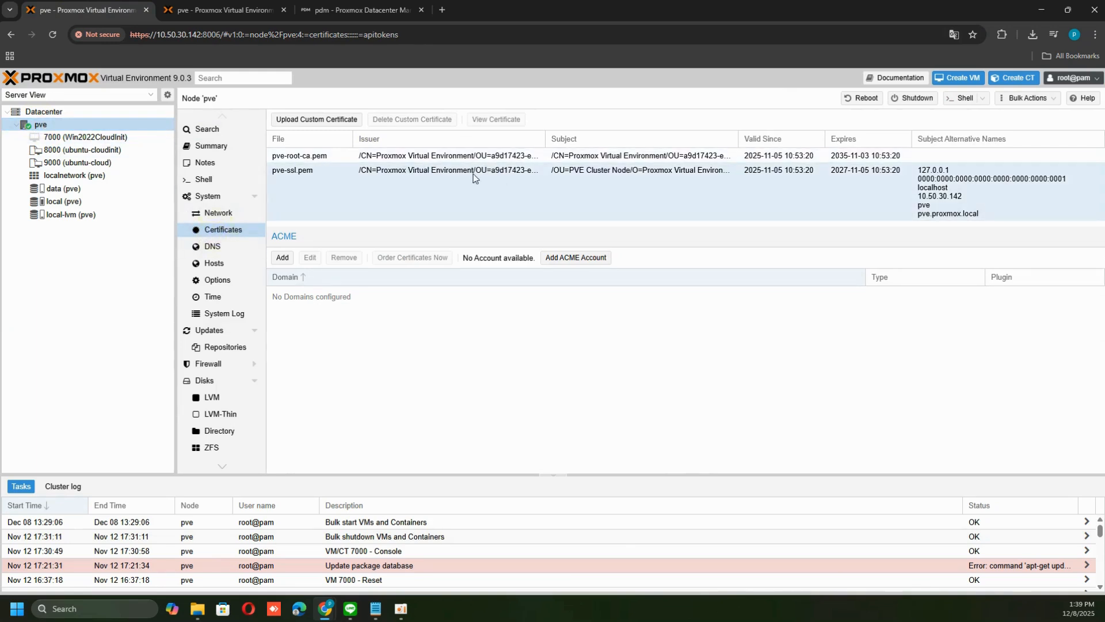
pyautogui.doubleClick(374, 173)
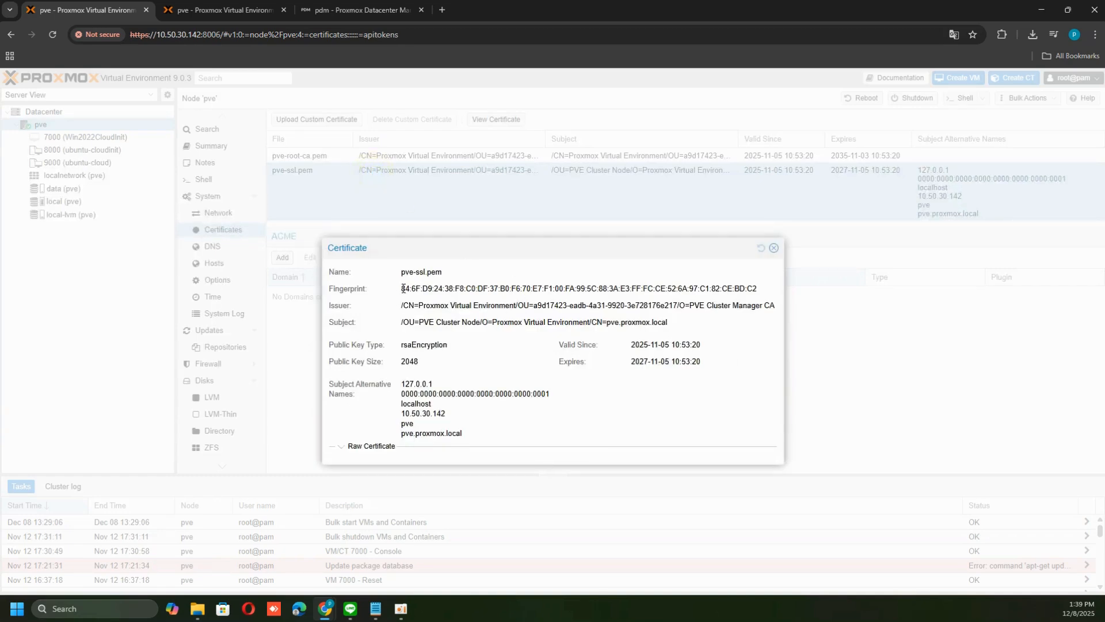
pyautogui.moveTo(402, 288); pyautogui.dragTo(768, 292)
pyautogui.hotkey('ctrl', 'c')
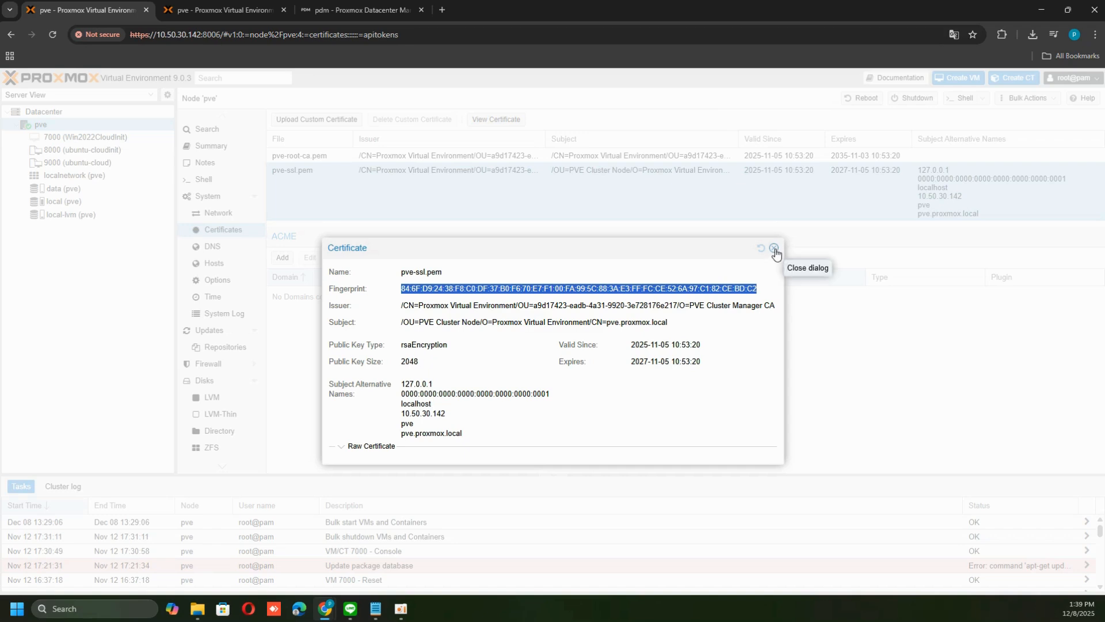
pyautogui.click(354, 9)
pyautogui.click(439, 356)
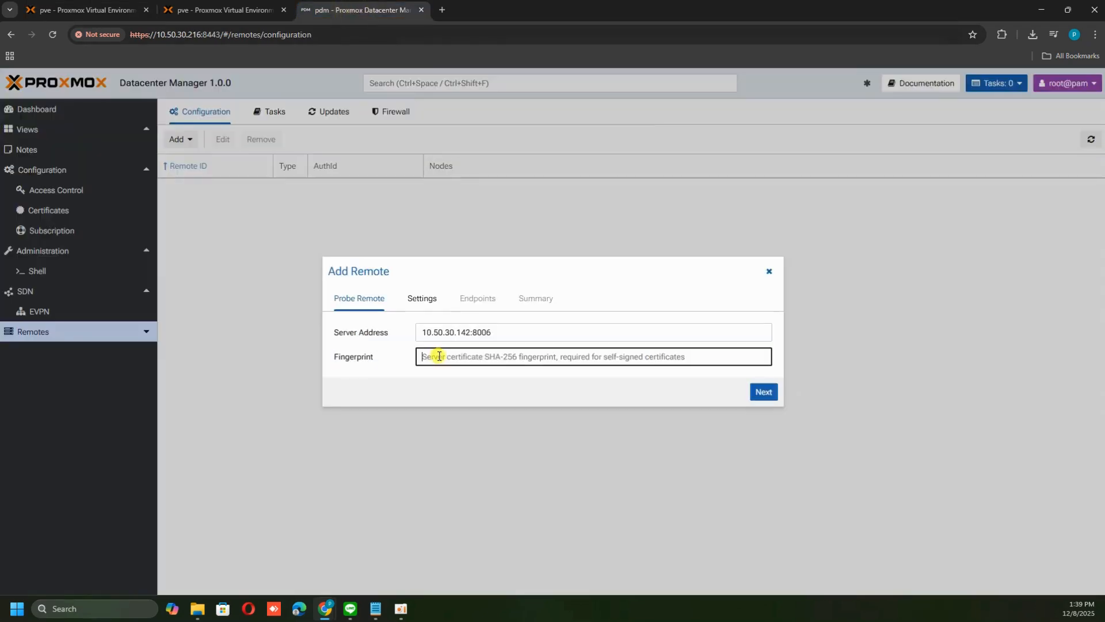
pyautogui.hotkey('ctrl', 'v')
pyautogui.click(460, 388)
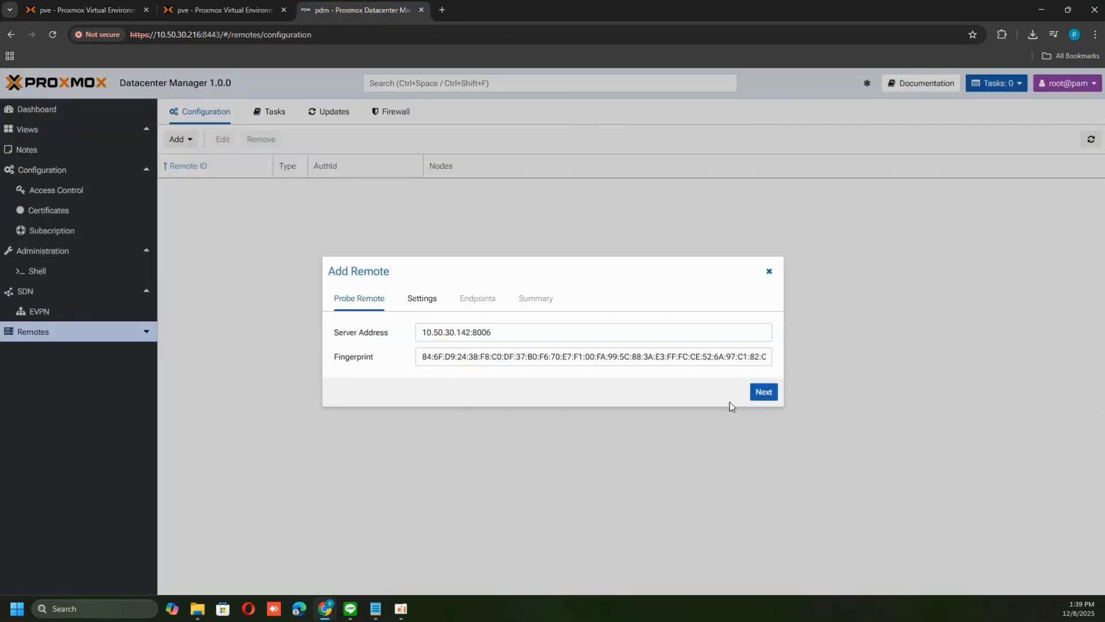
# Continue to the remote settings and set the Remote ID to proxmox00-demo
pyautogui.click(768, 397)
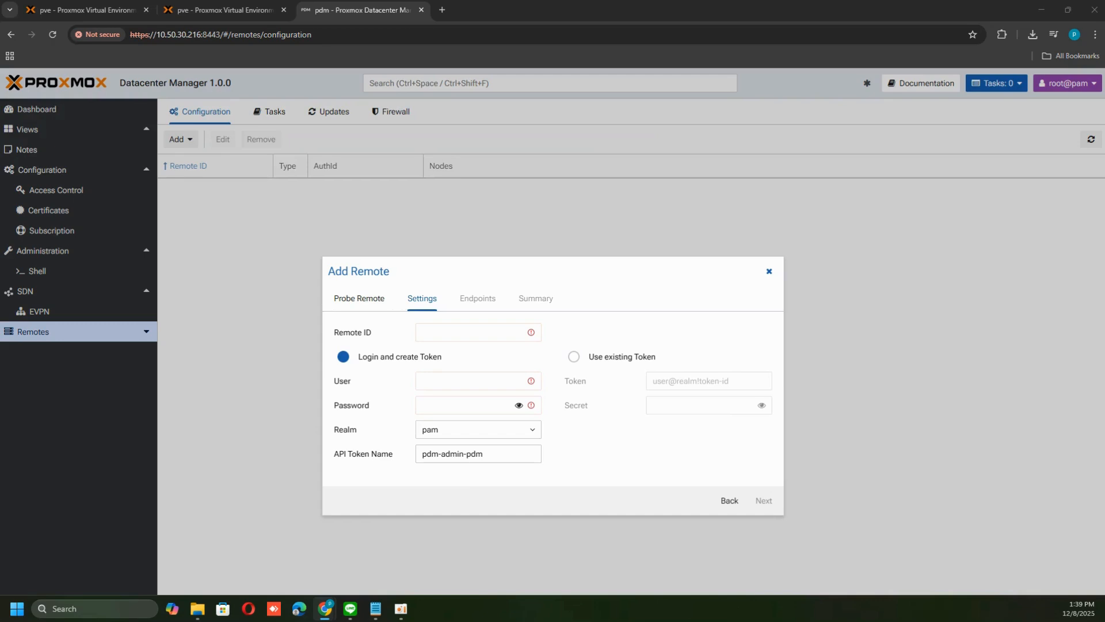
pyautogui.click(438, 330)
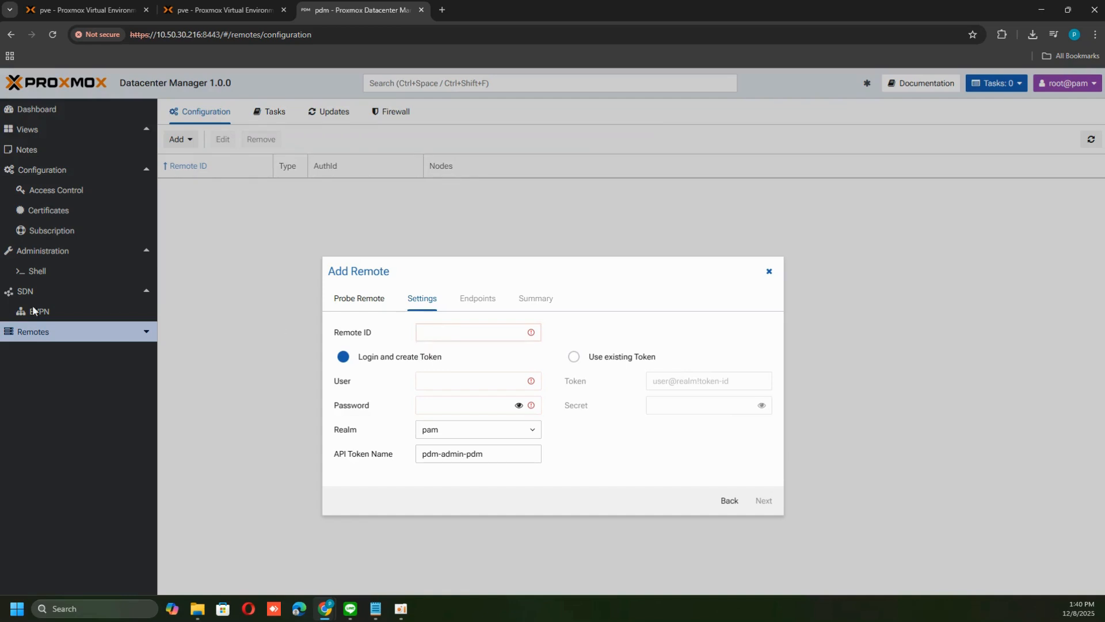
pyautogui.write('porxd')
pyautogui.press('BackSpace')
pyautogui.press('BackSpace')
pyautogui.write('roxmox')
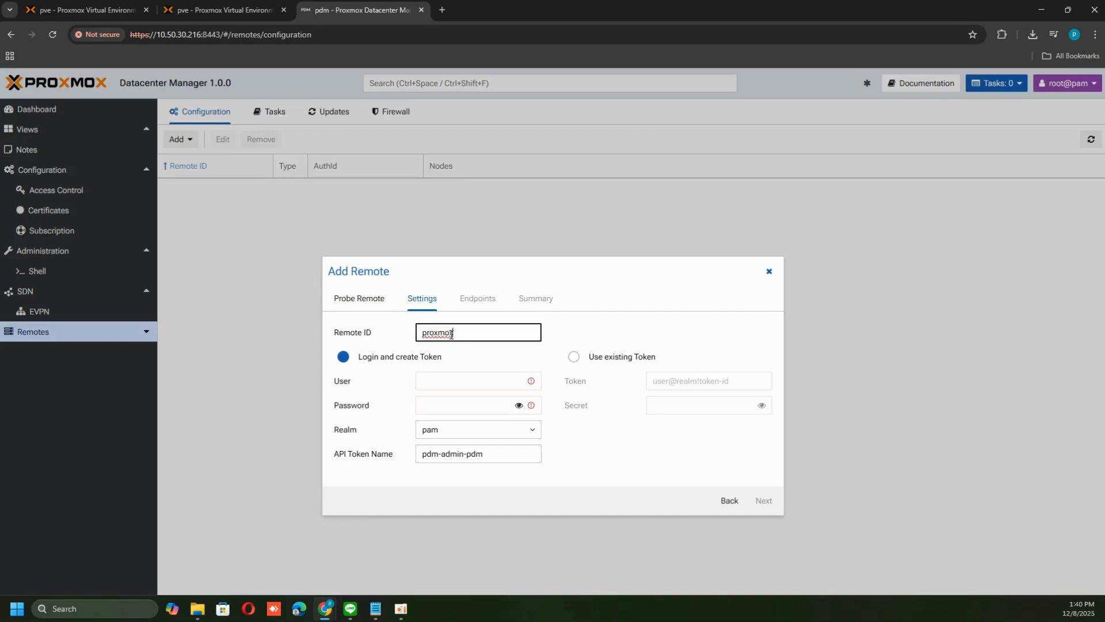
pyautogui.write('00-demom')
pyautogui.press('BackSpace')
pyautogui.press('BackSpace')
pyautogui.write('o')
# Enter root as the user and type the account password for the remote
pyautogui.click(451, 383)
pyautogui.write('root')
pyautogui.press('Tab')
pyautogui.write('•••••••••')
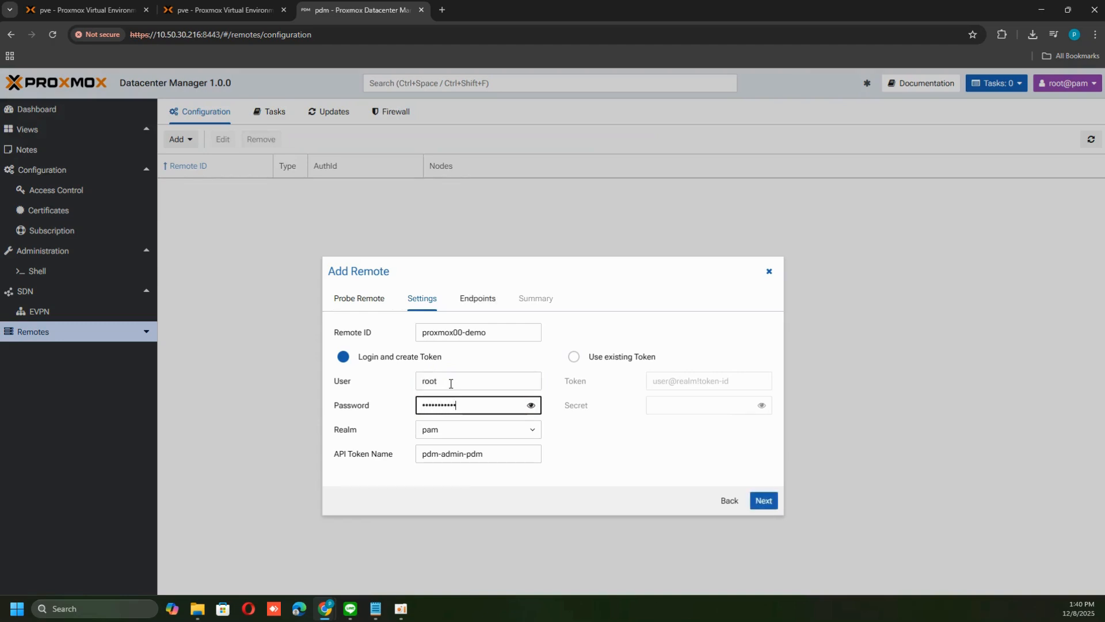
# Select pam as the realm and continue to the endpoints page
pyautogui.click(487, 431)
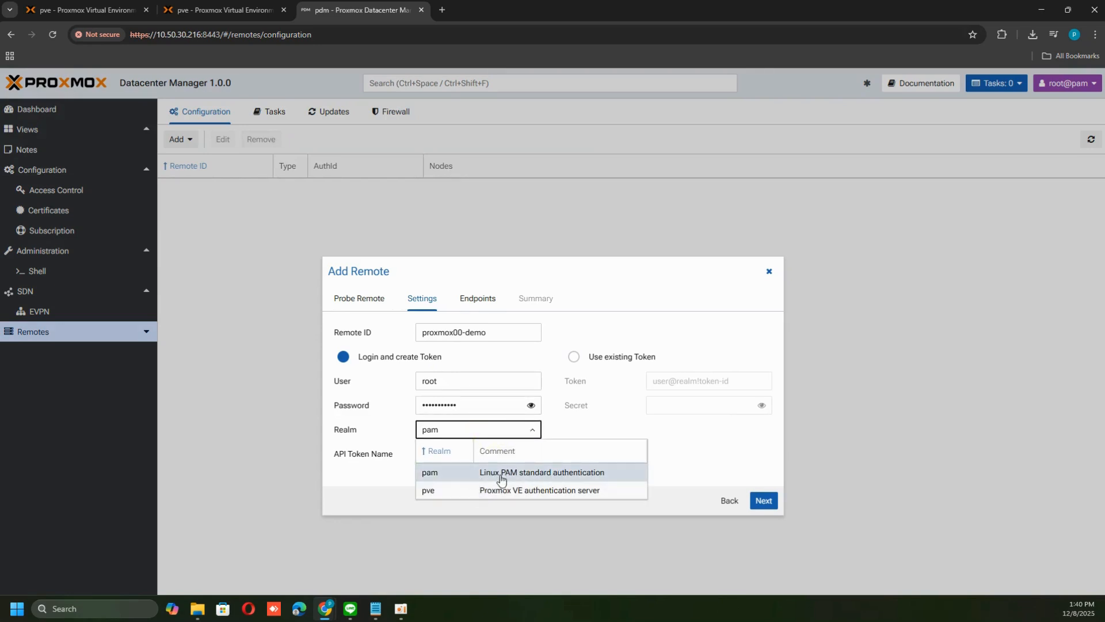
pyautogui.click(536, 477)
pyautogui.click(601, 478)
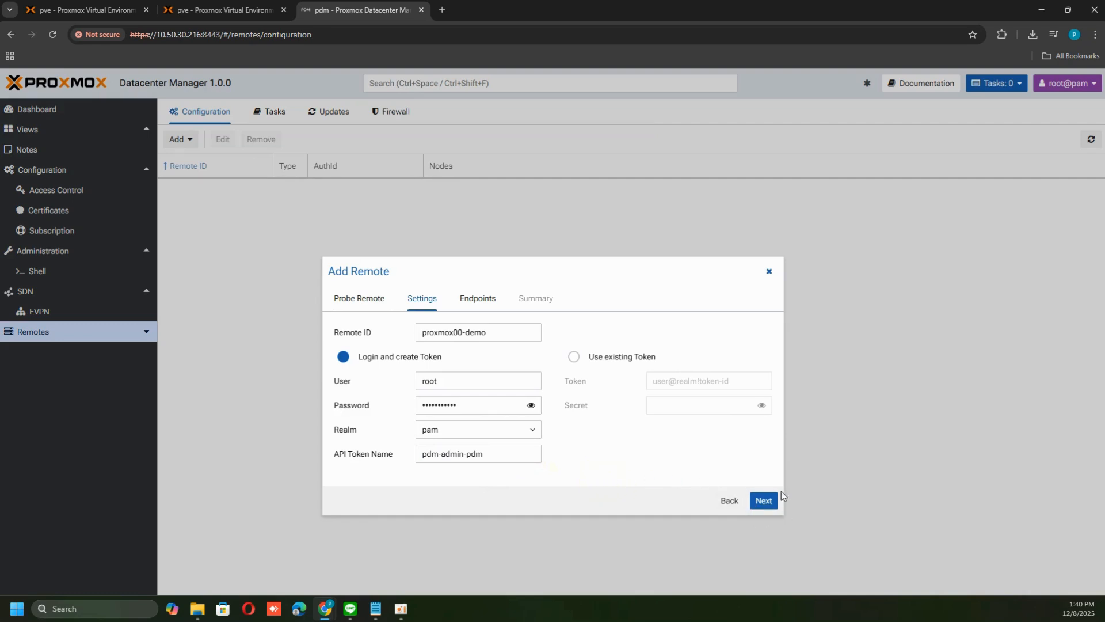
pyautogui.click(767, 502)
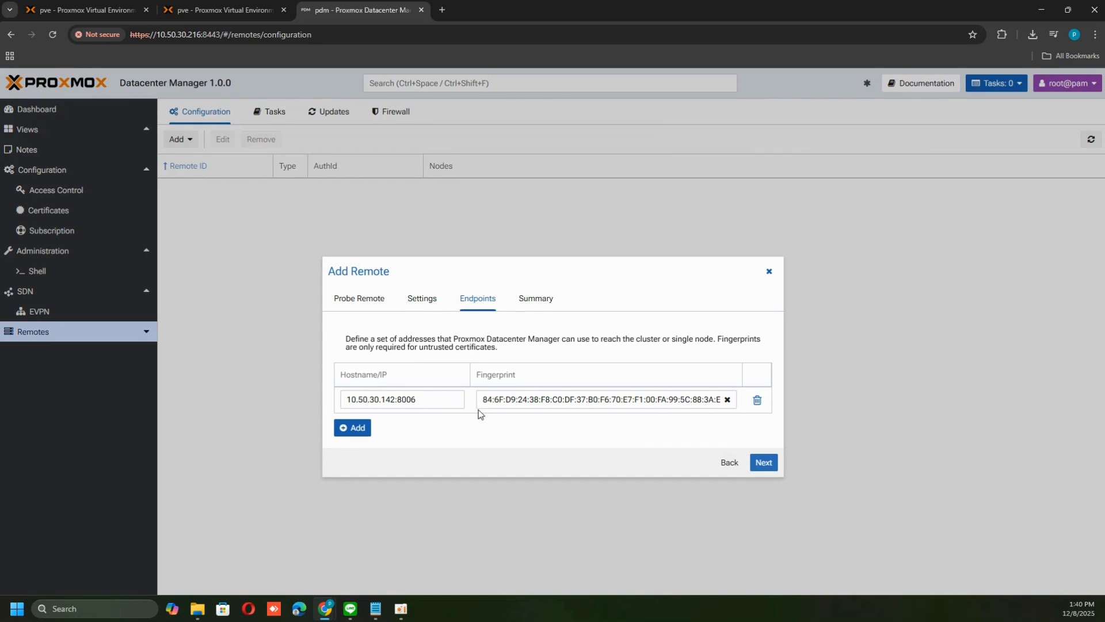
# Review the endpoint and summary, then finish adding the proxmox00-demo remote
pyautogui.click(763, 462)
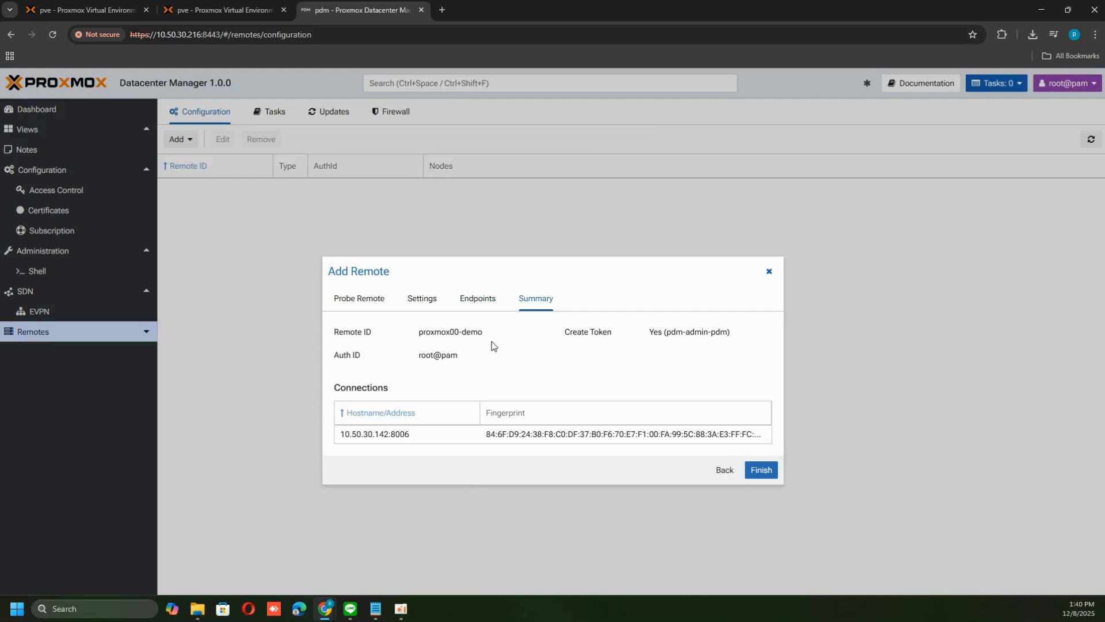
pyautogui.tripleClick(462, 335)
pyautogui.click(501, 335)
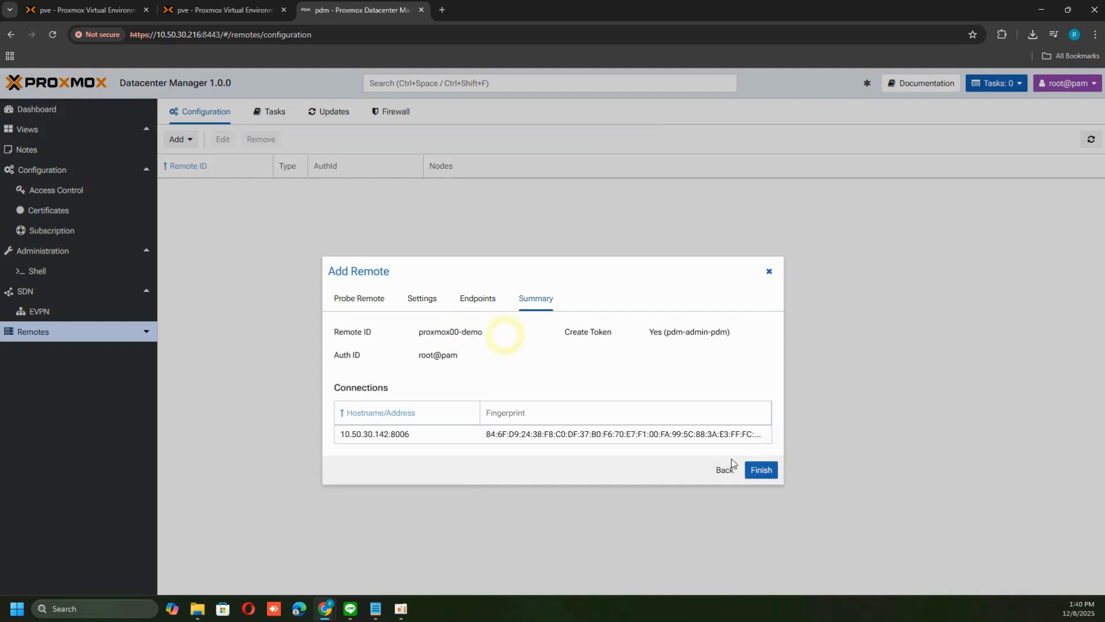
pyautogui.click(761, 470)
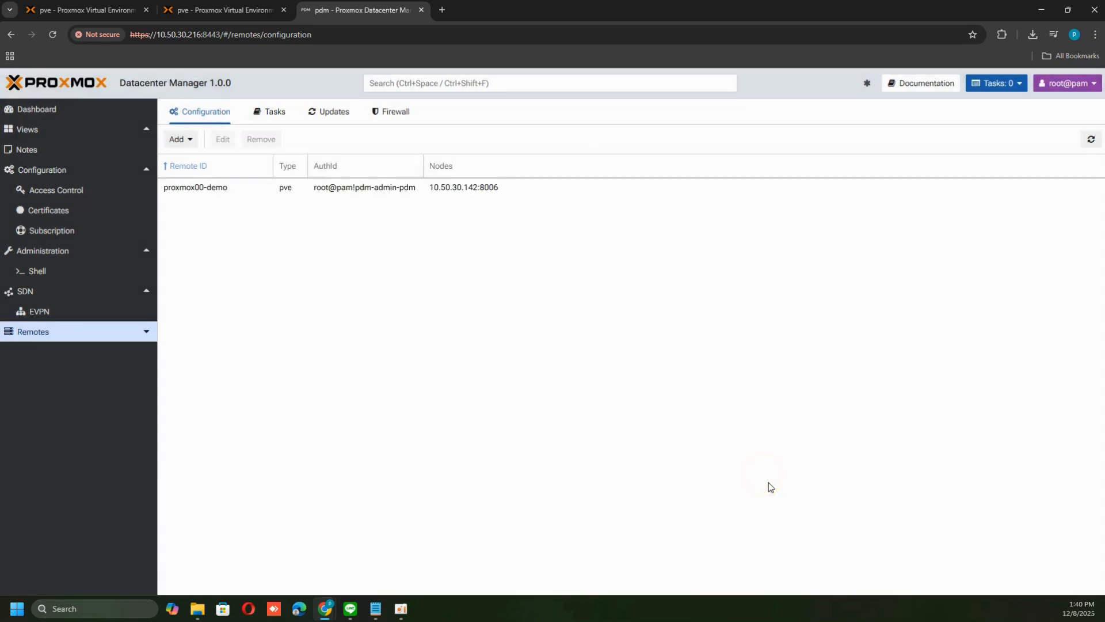
# Start adding a Proxmox VE remote and paste the second node's address 10.50.30.196:8006 as the server address
pyautogui.click(190, 141)
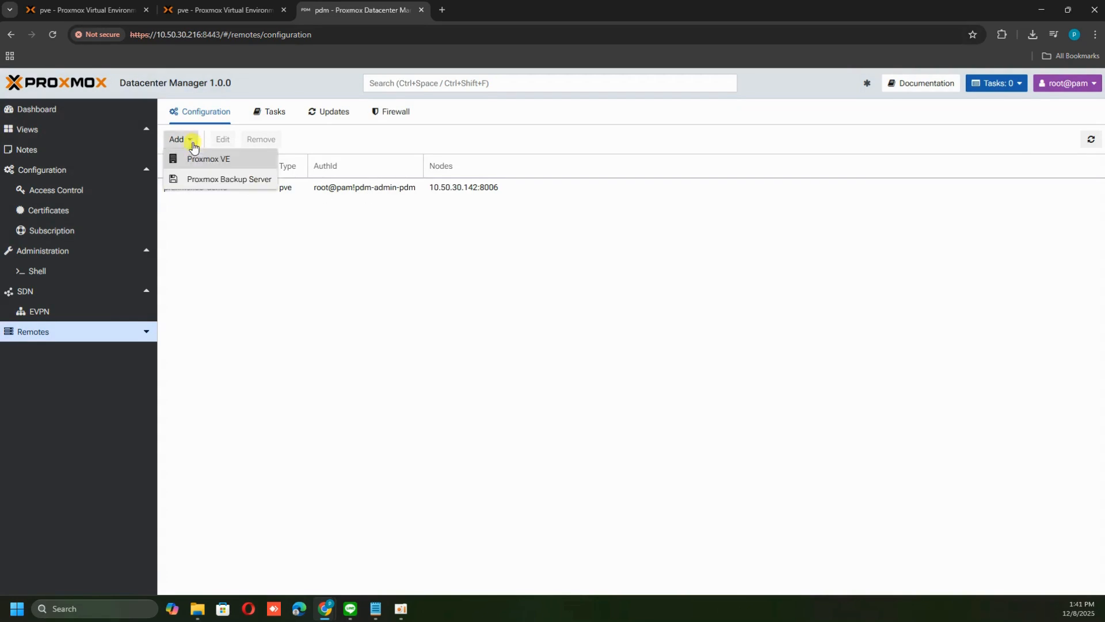
pyautogui.click(211, 162)
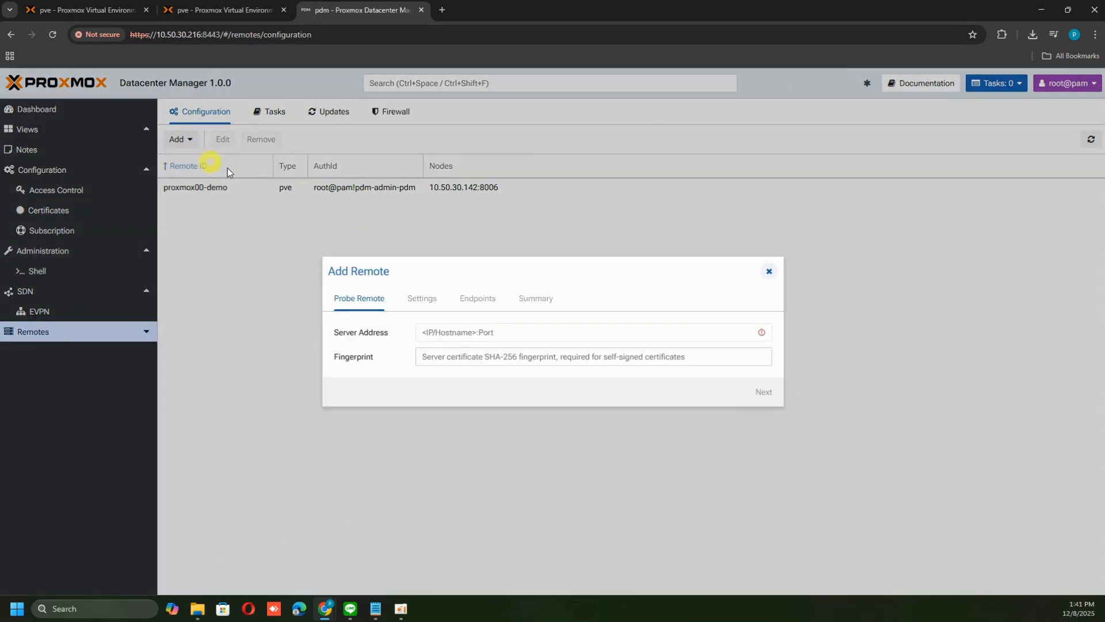
pyautogui.click(268, 10)
pyautogui.moveTo(221, 36); pyautogui.dragTo(157, 35)
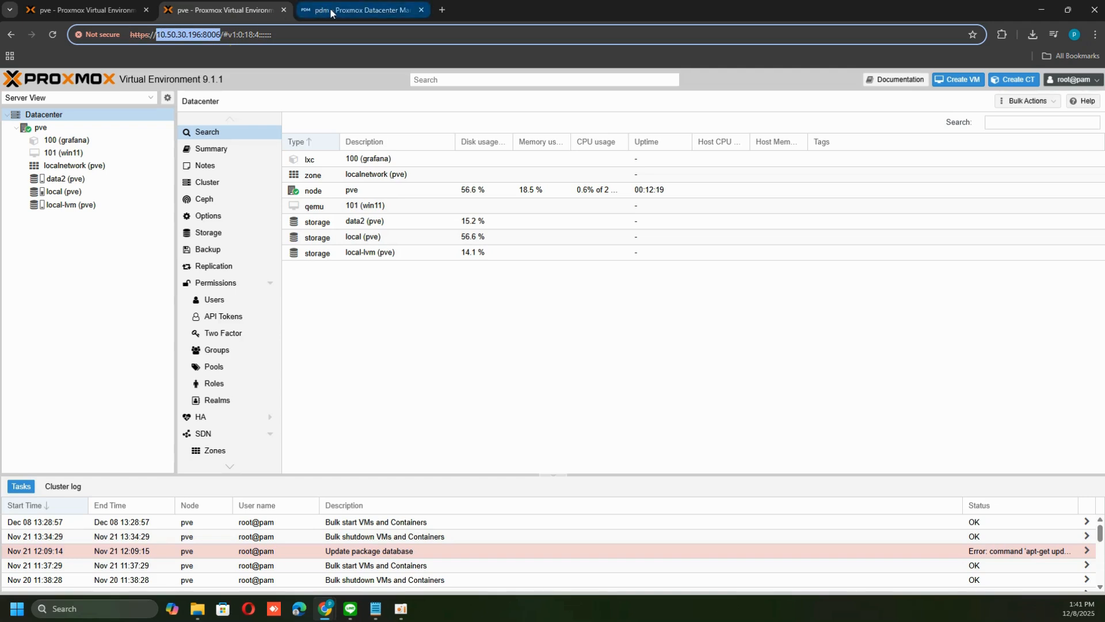
pyautogui.click(328, 8)
pyautogui.click(469, 332)
pyautogui.hotkey('ctrl', 'v')
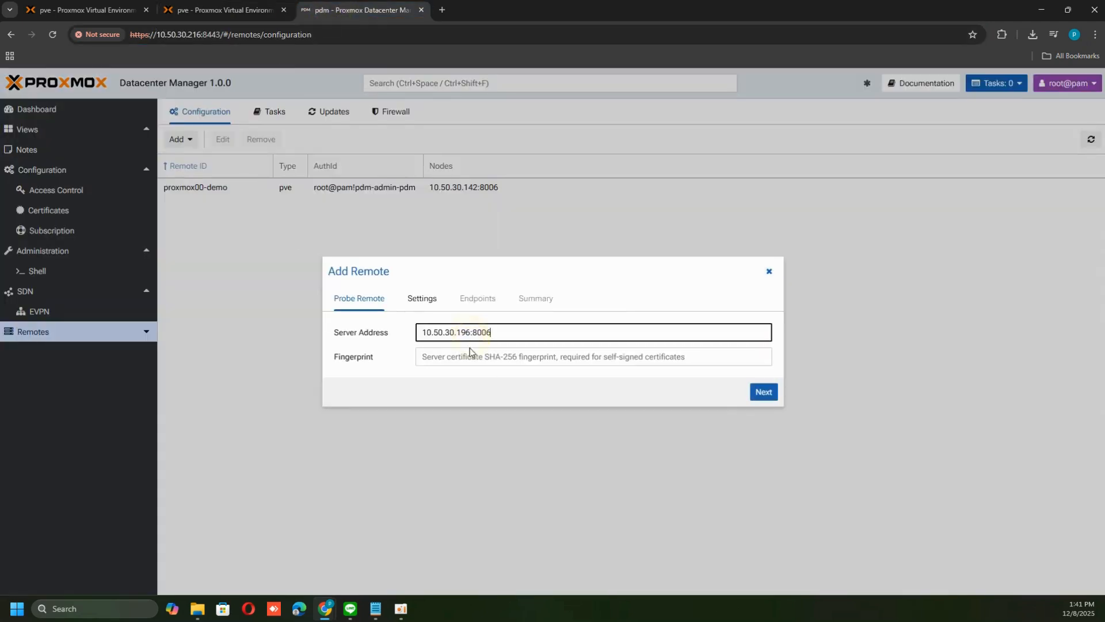
# Copy the pve-ssl.pem certificate fingerprint from node pve and paste it into the remote's fingerprint, then continue
pyautogui.click(229, 9)
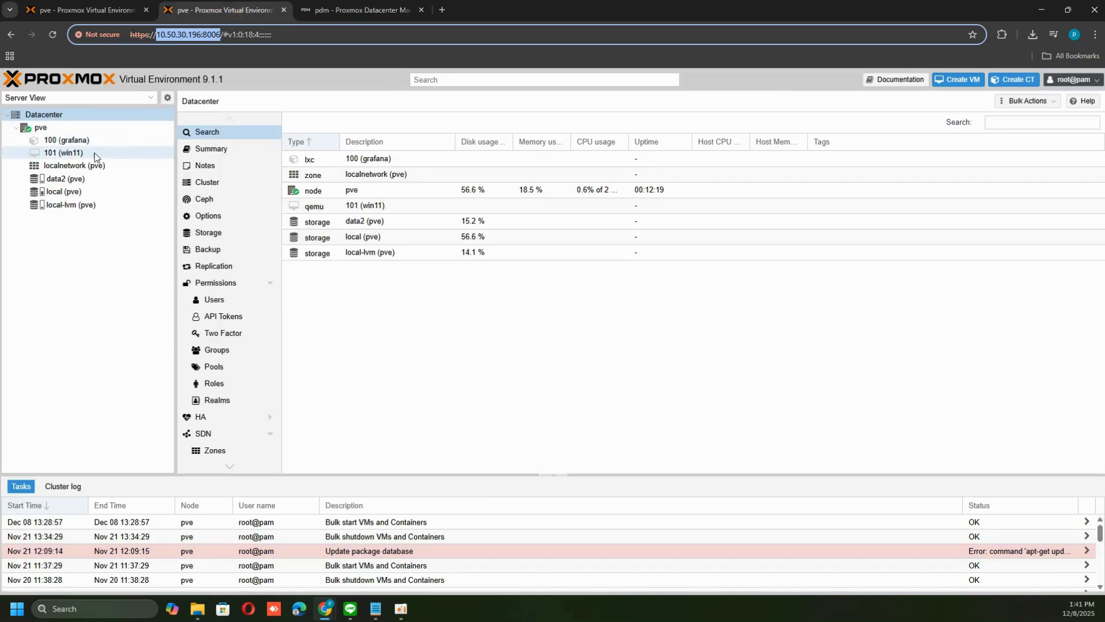
pyautogui.click(41, 127)
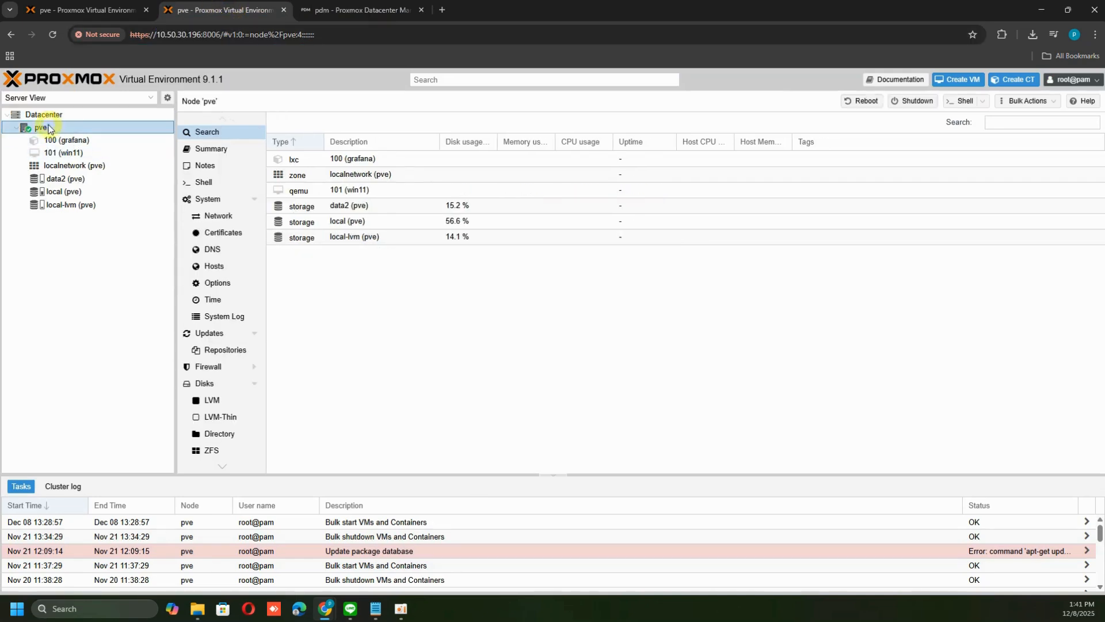
pyautogui.click(214, 234)
pyautogui.doubleClick(383, 173)
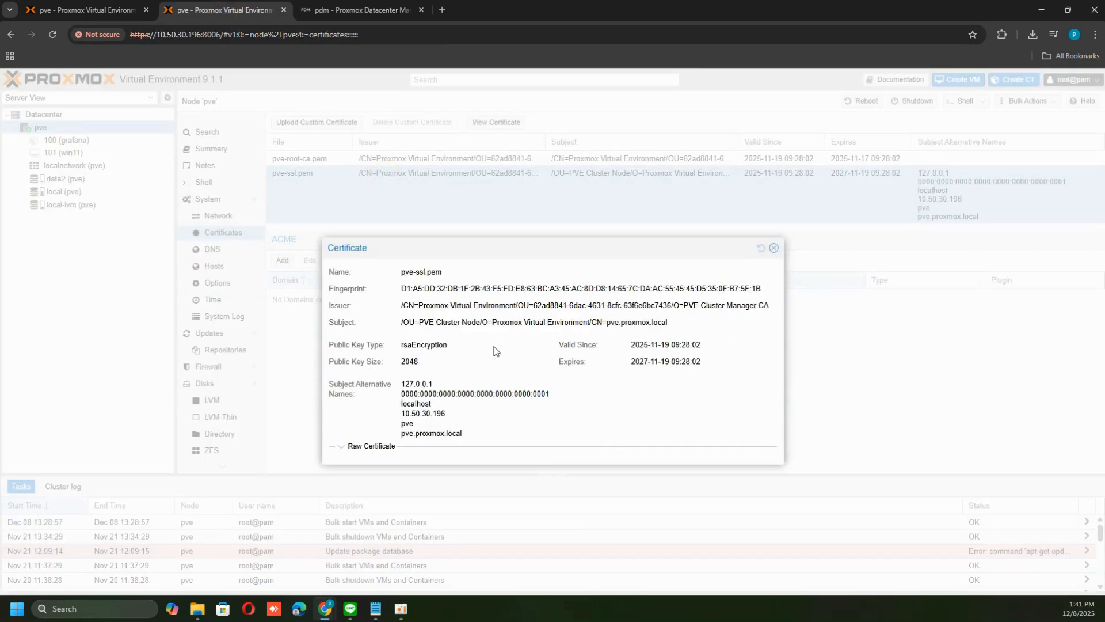
pyautogui.tripleClick(481, 289)
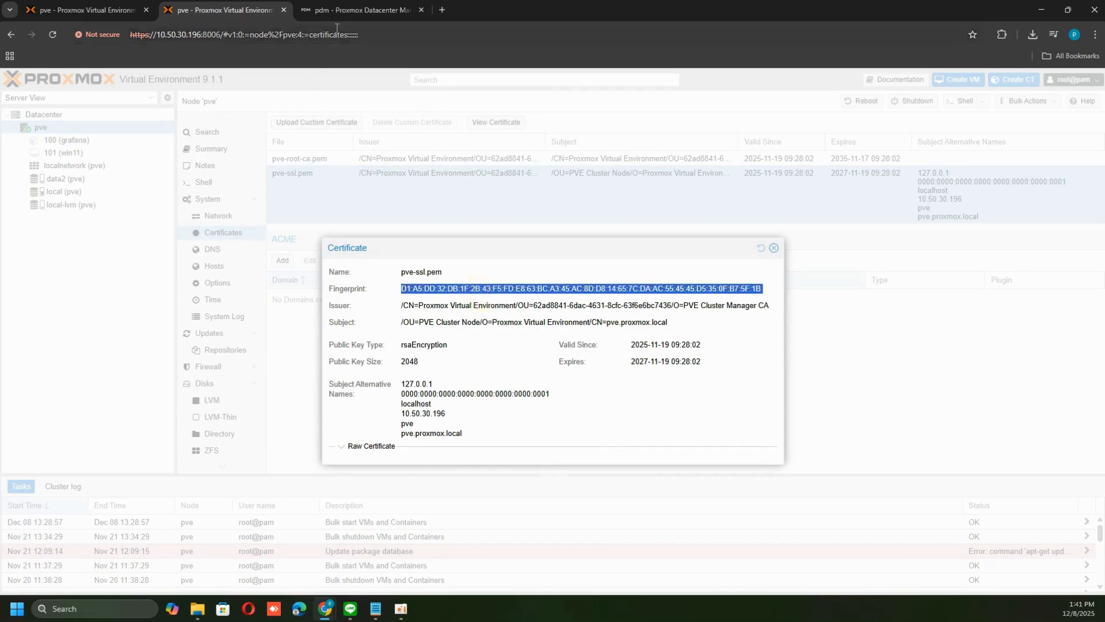
pyautogui.click(338, 10)
pyautogui.click(482, 357)
pyautogui.hotkey('ctrl', 'v')
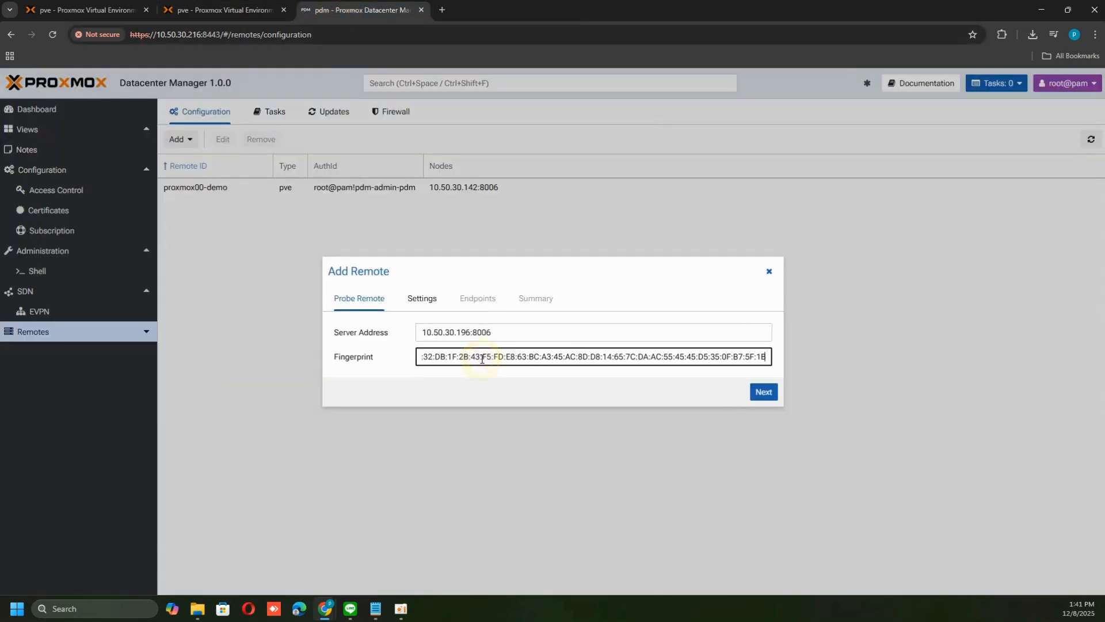
pyautogui.click(678, 394)
pyautogui.click(764, 392)
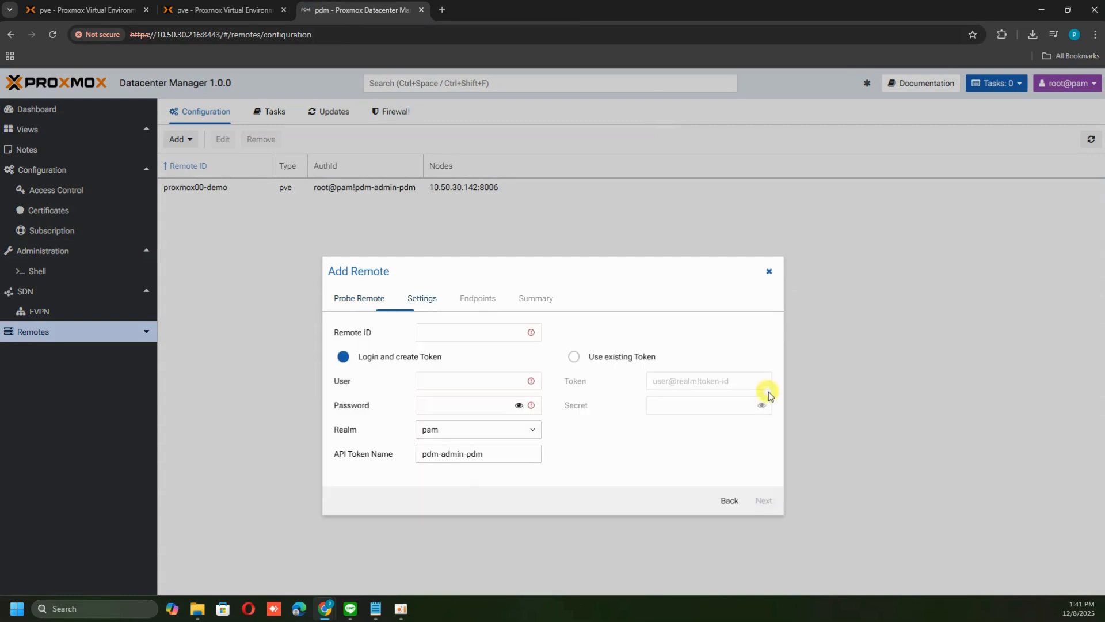
# Set the Remote ID to proxmox01-demo
pyautogui.click(446, 333)
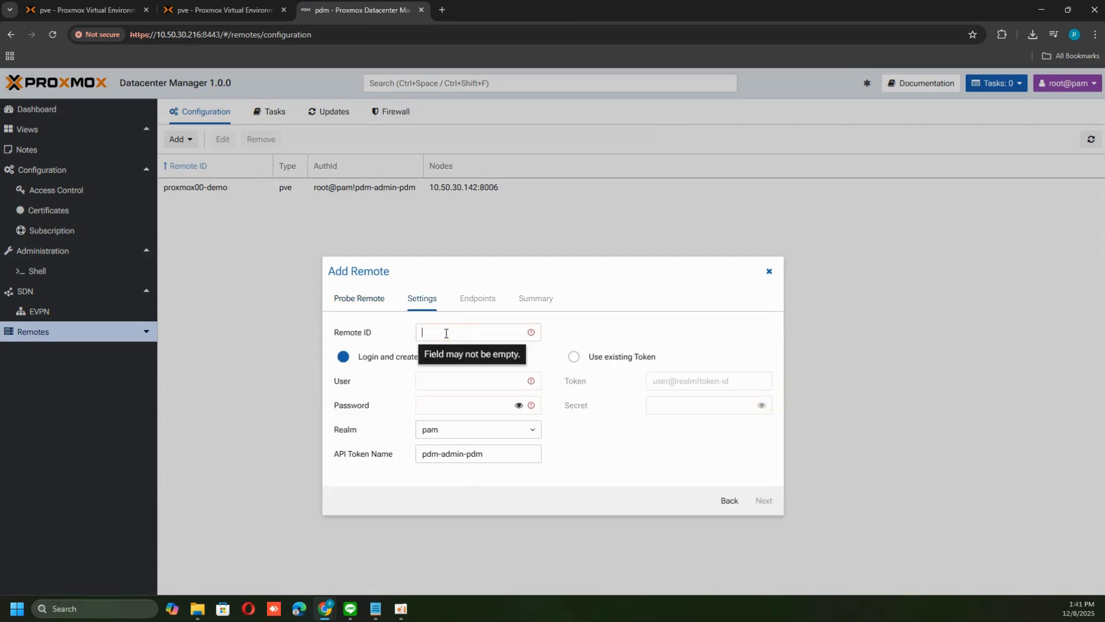
pyautogui.write('p')
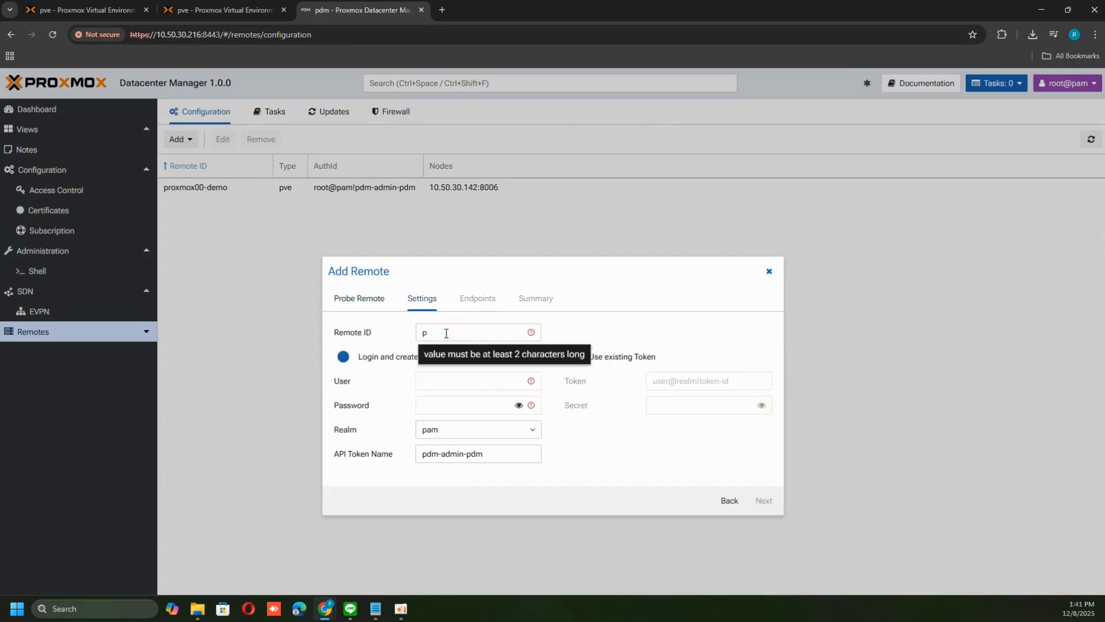
pyautogui.write('roxmox')
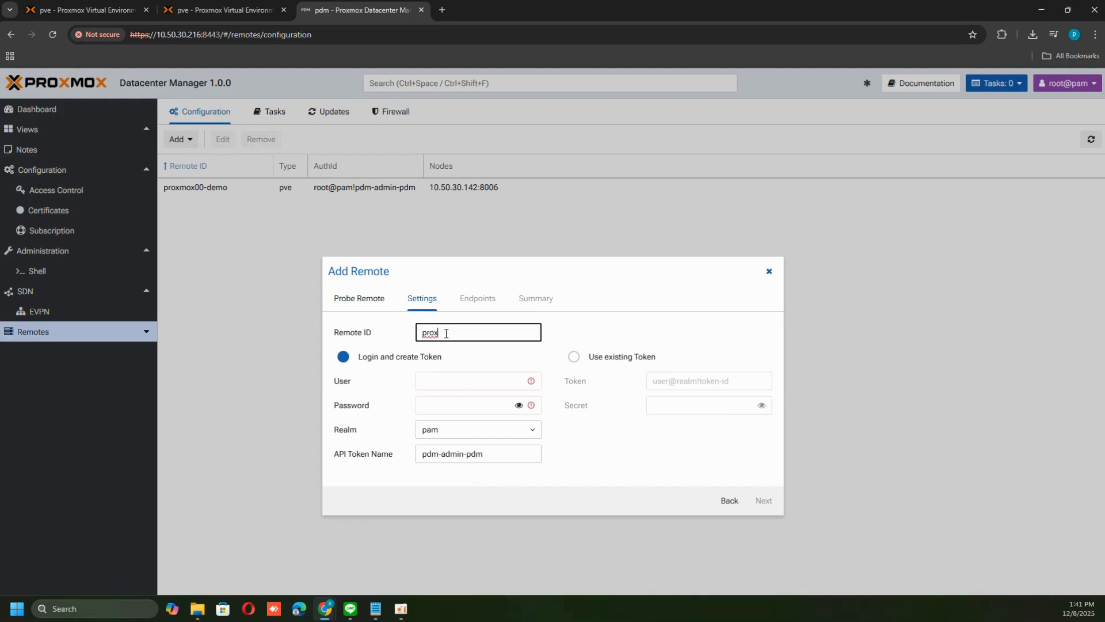
pyautogui.write('00')
pyautogui.write('1-')
pyautogui.write('demo')
# Enter root as the user and type the account password for the remote
pyautogui.click(439, 377)
pyautogui.write('root')
pyautogui.press('Tab')
pyautogui.write('•••')
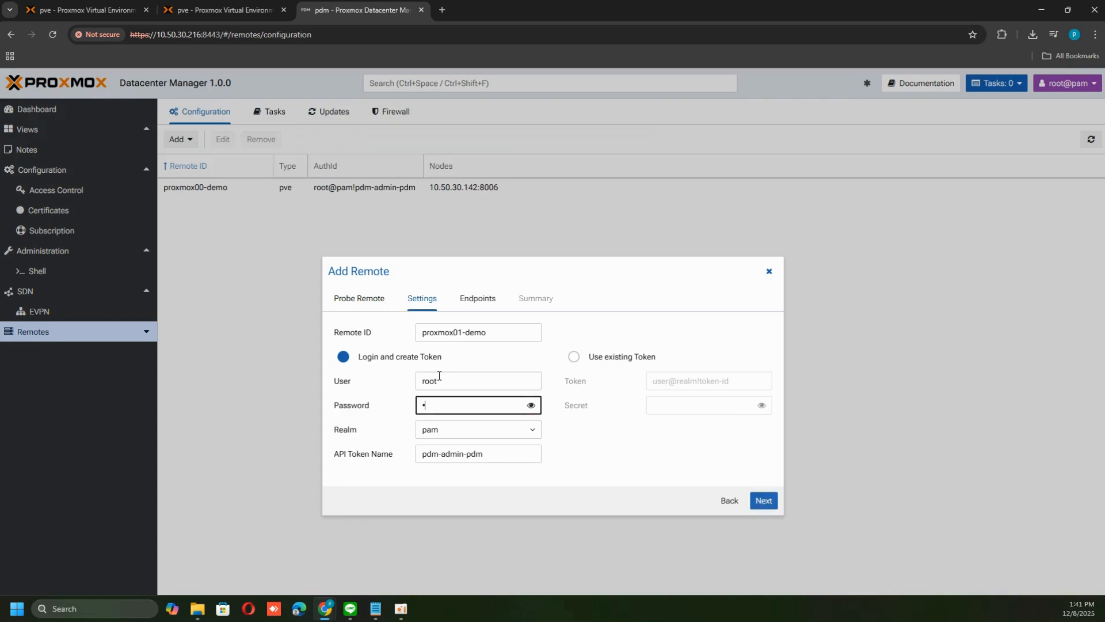
pyautogui.write('•••••••')
# Continue through the endpoints and summary pages and finish adding the proxmox01-demo remote
pyautogui.click(620, 442)
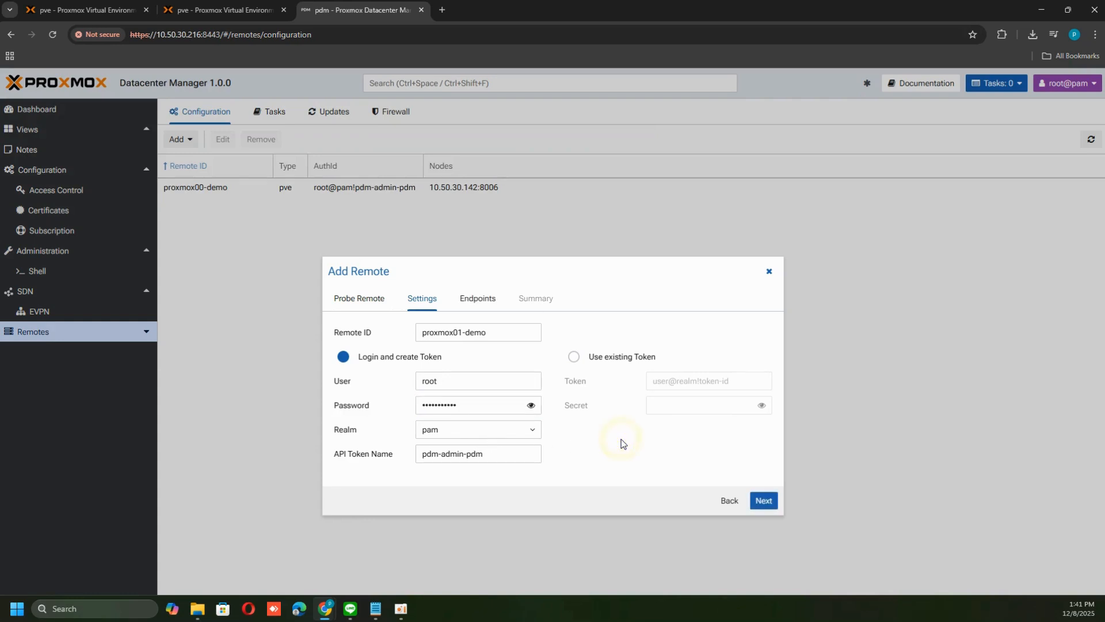
pyautogui.click(763, 500)
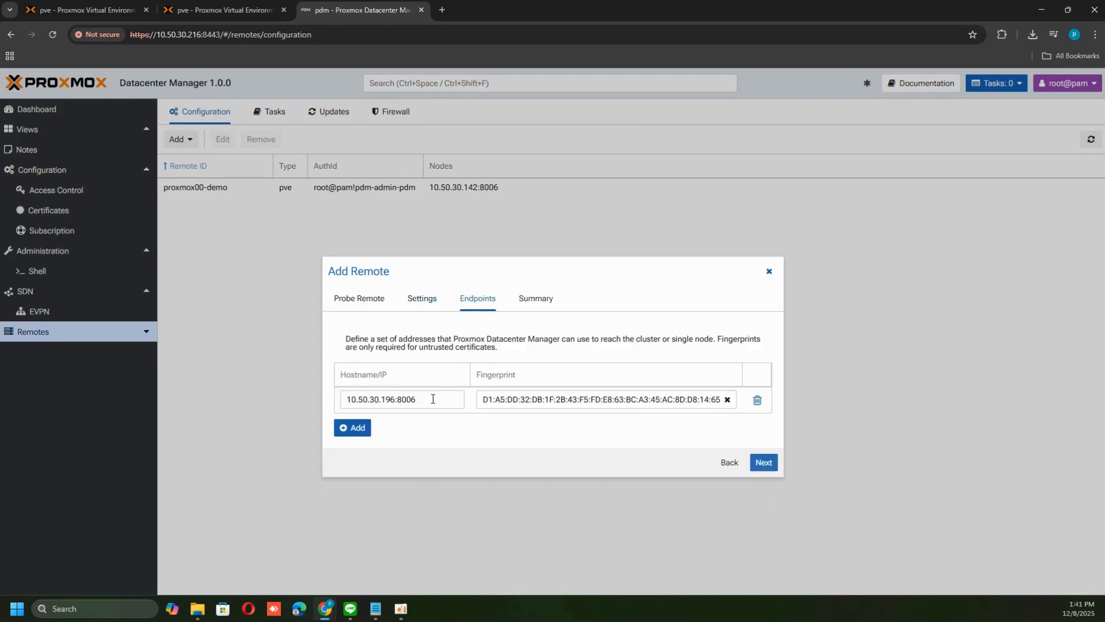
pyautogui.click(764, 463)
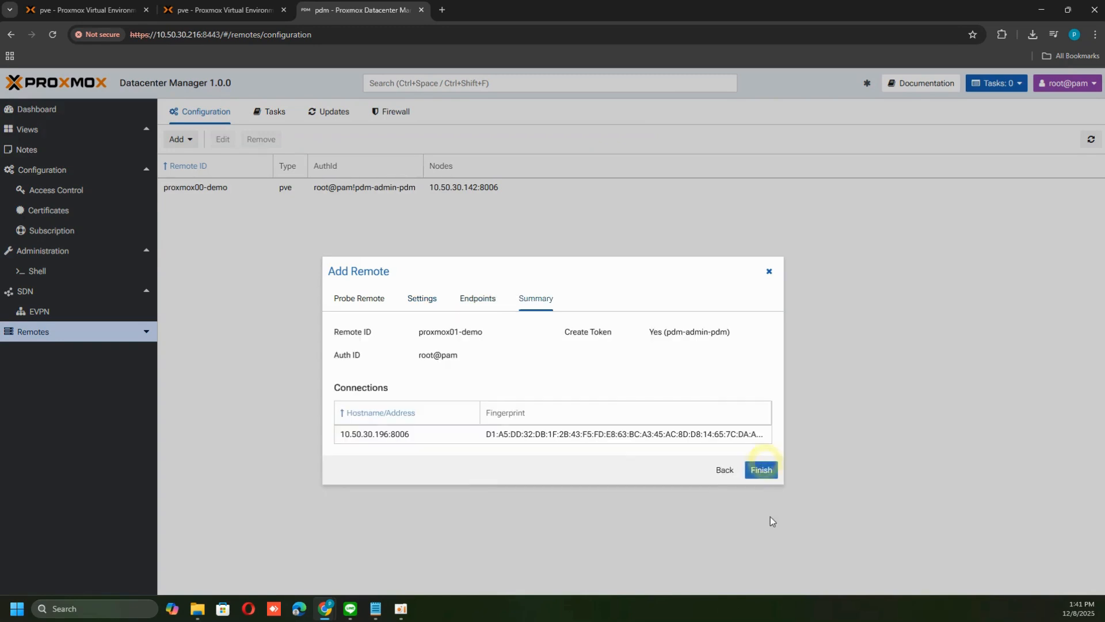
pyautogui.click(766, 472)
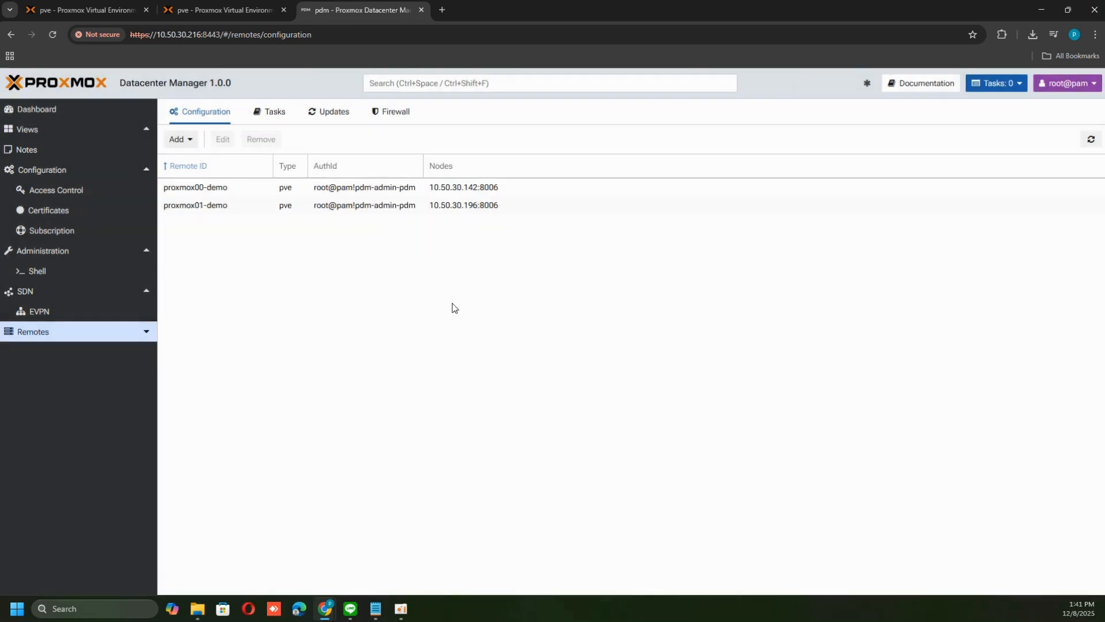
# Open the dashboard and review the overall status of both remotes
pyautogui.click(67, 111)
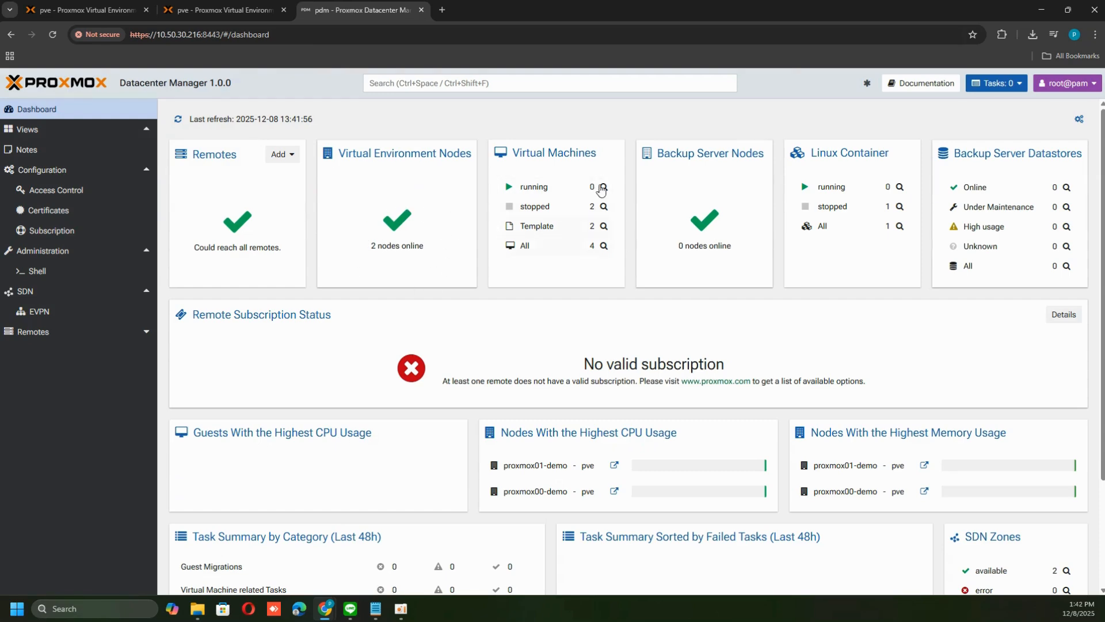
pyautogui.scroll(-3, 941, 400)
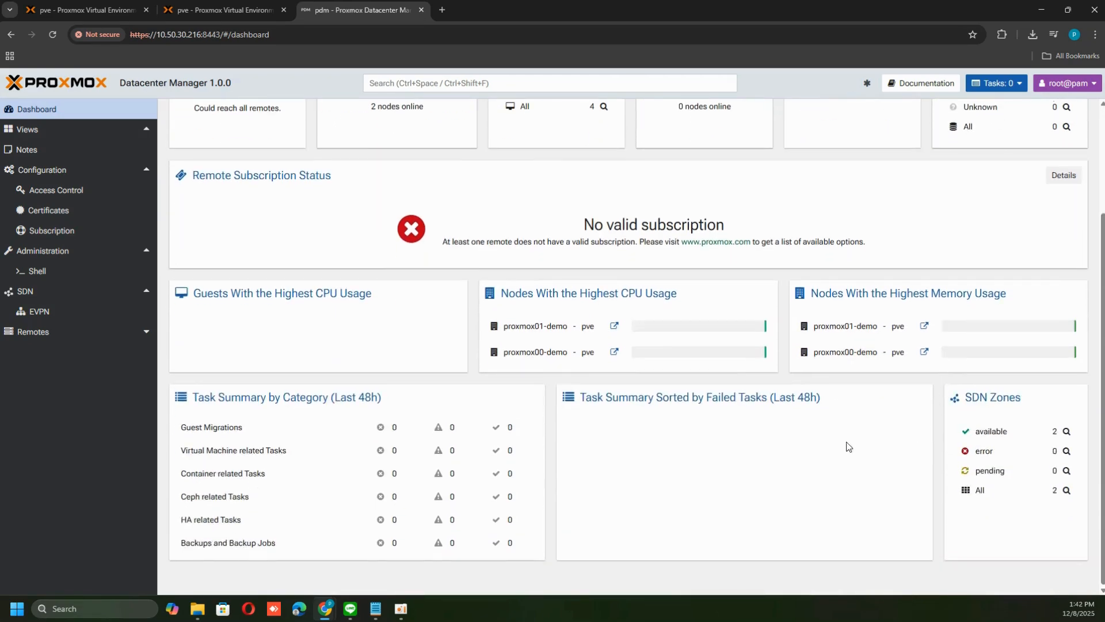
pyautogui.scroll(3, 879, 443)
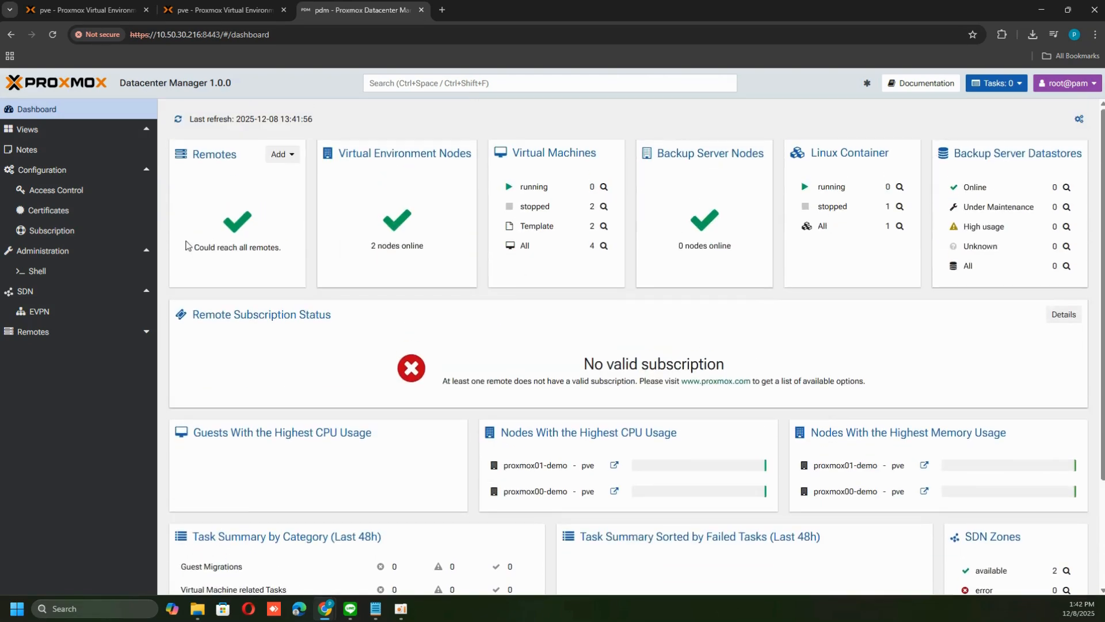
# Open the proxmox00-demo remote and browse its resources, briefly opening VM 7000 in its own web UI
pyautogui.click(46, 334)
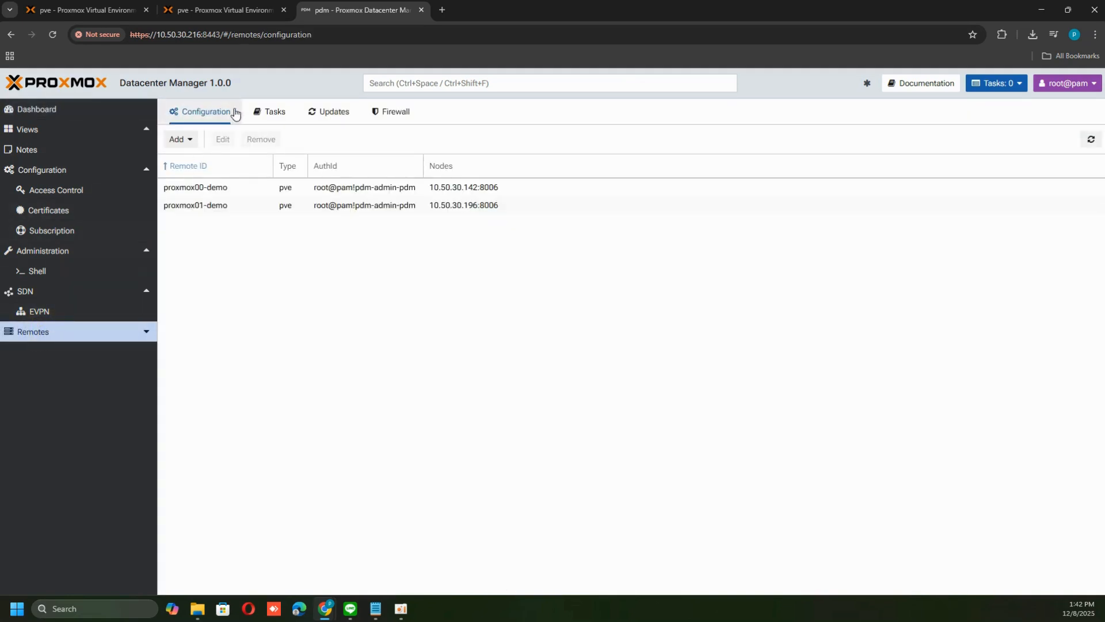
pyautogui.click(147, 331)
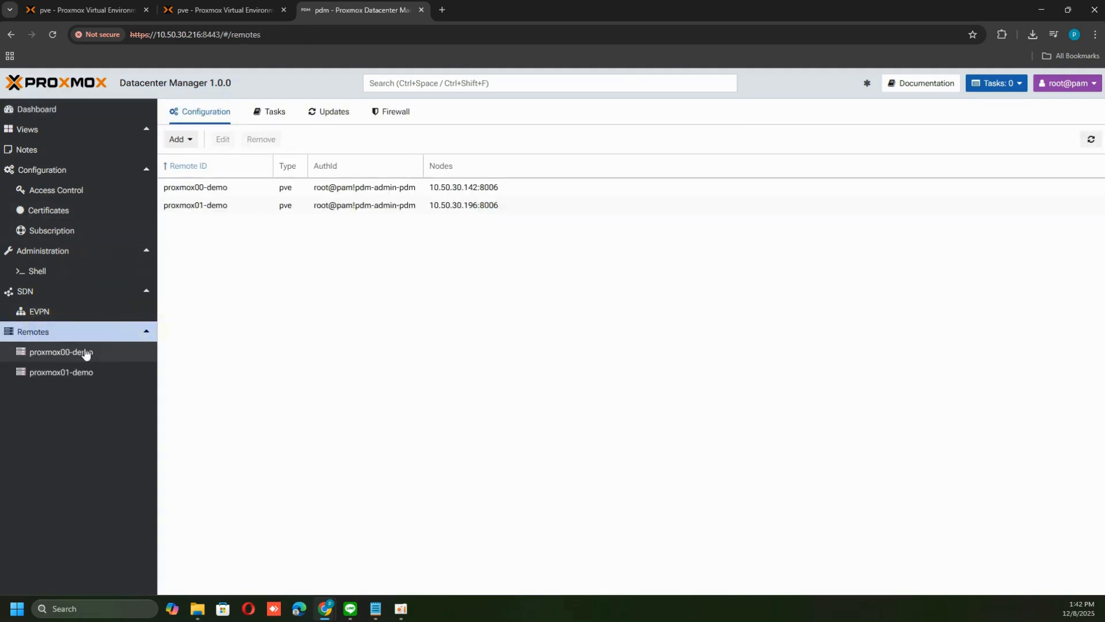
pyautogui.click(85, 353)
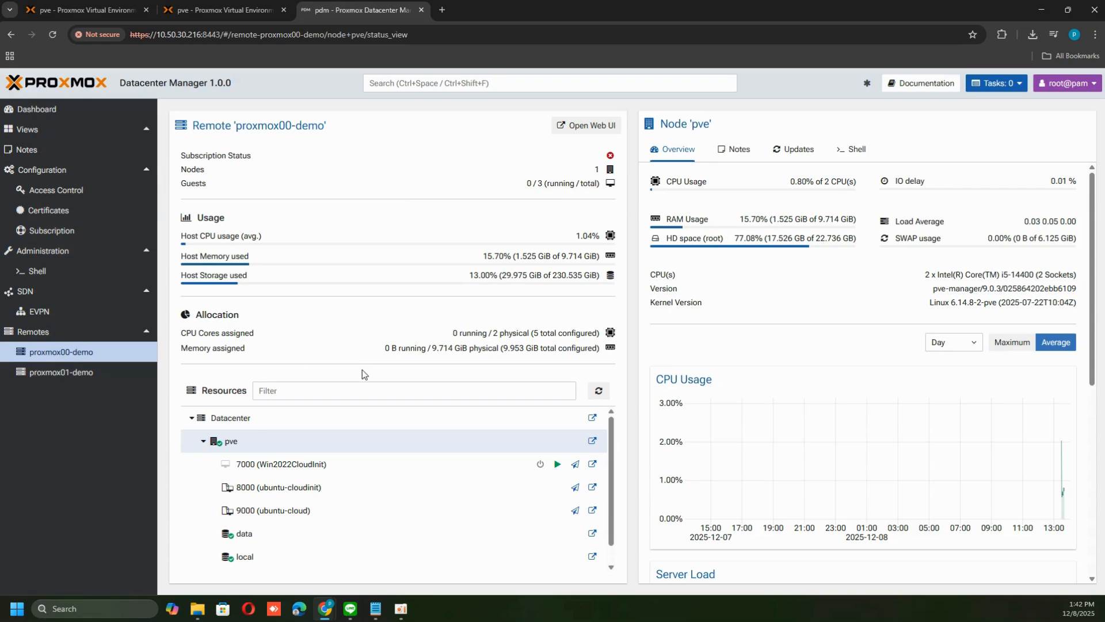
pyautogui.click(593, 463)
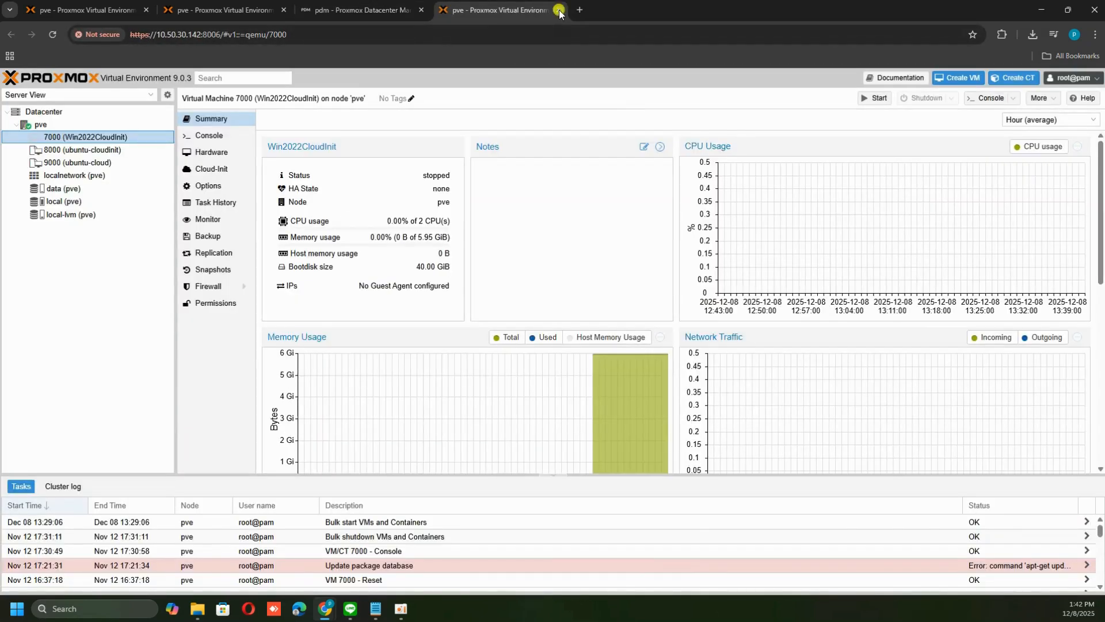
pyautogui.click(558, 10)
pyautogui.scroll(-1, 476, 480)
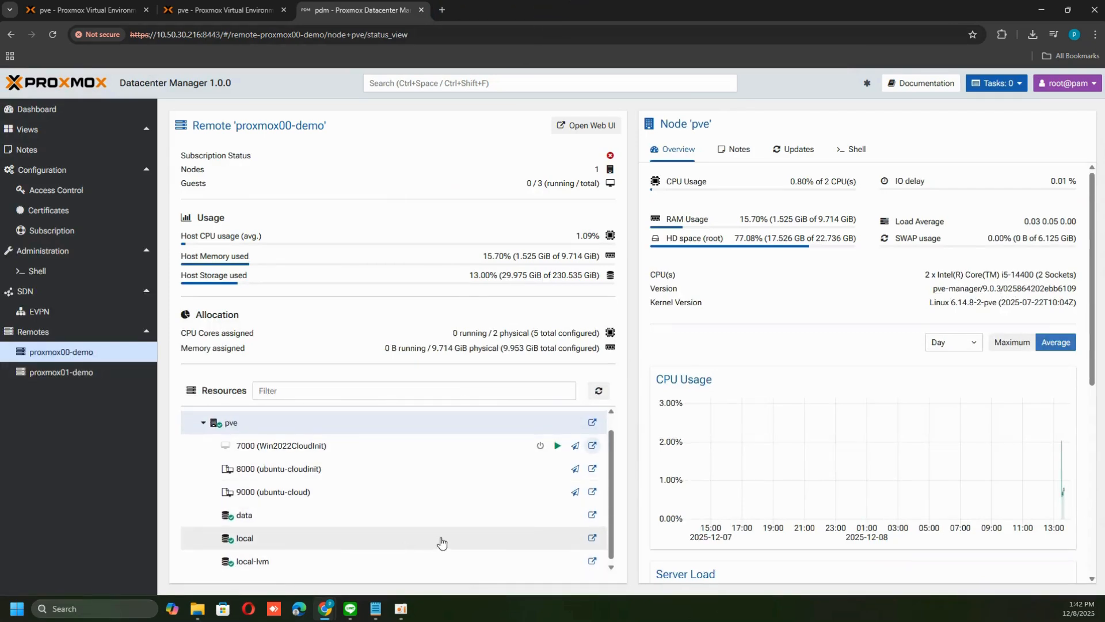
pyautogui.scroll(1, 441, 541)
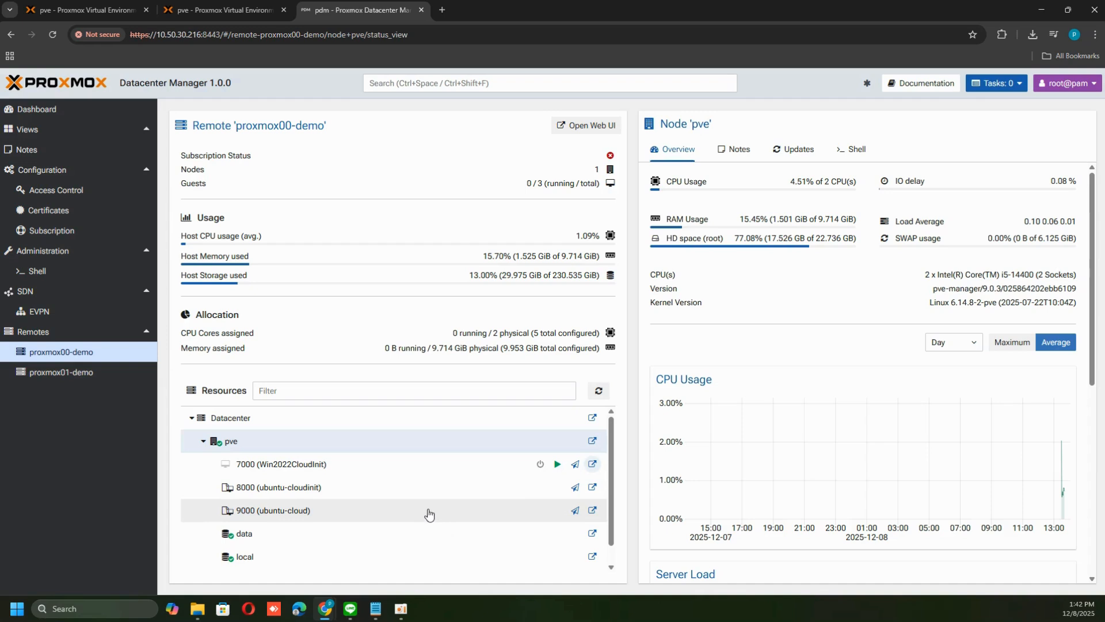
# Compare the proxmox01-demo overview with the dashboard and the proxmox00-demo overview
pyautogui.click(72, 375)
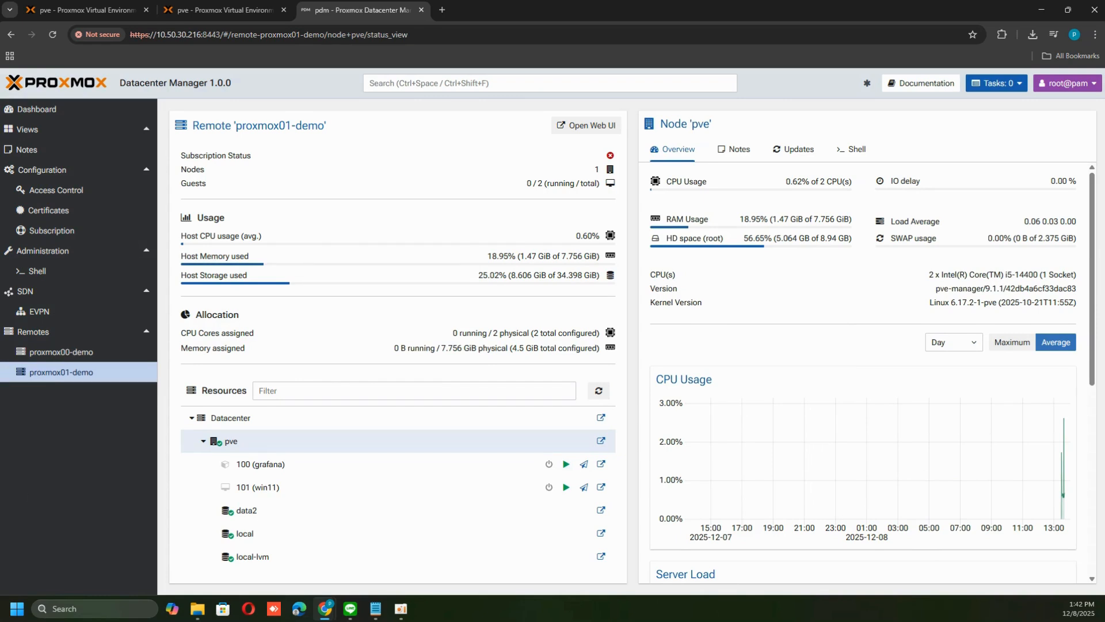
pyautogui.click(60, 115)
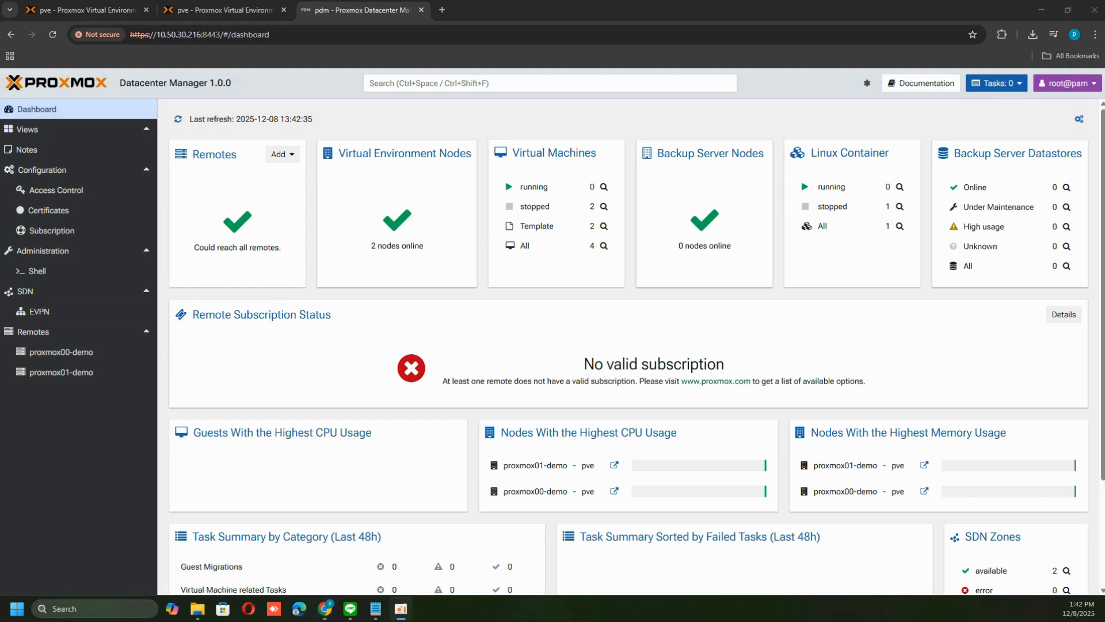
pyautogui.click(76, 352)
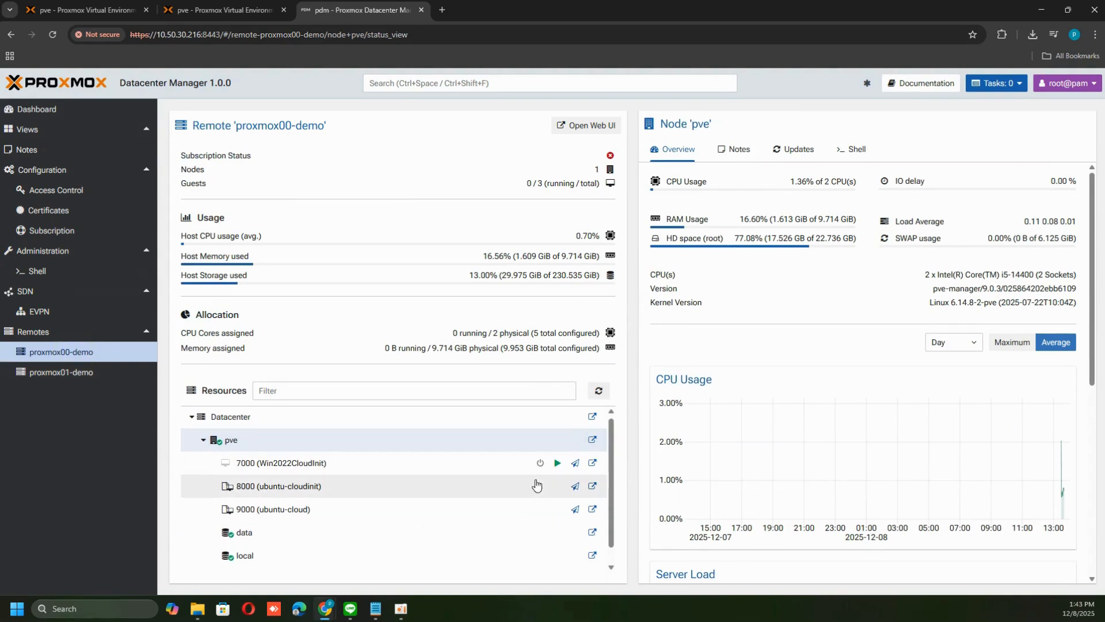
pyautogui.scroll(-1, 545, 526)
pyautogui.scroll(1, 582, 526)
# Browse the Notes, Updates and Shell views of proxmox00-demo's pve node
pyautogui.click(739, 150)
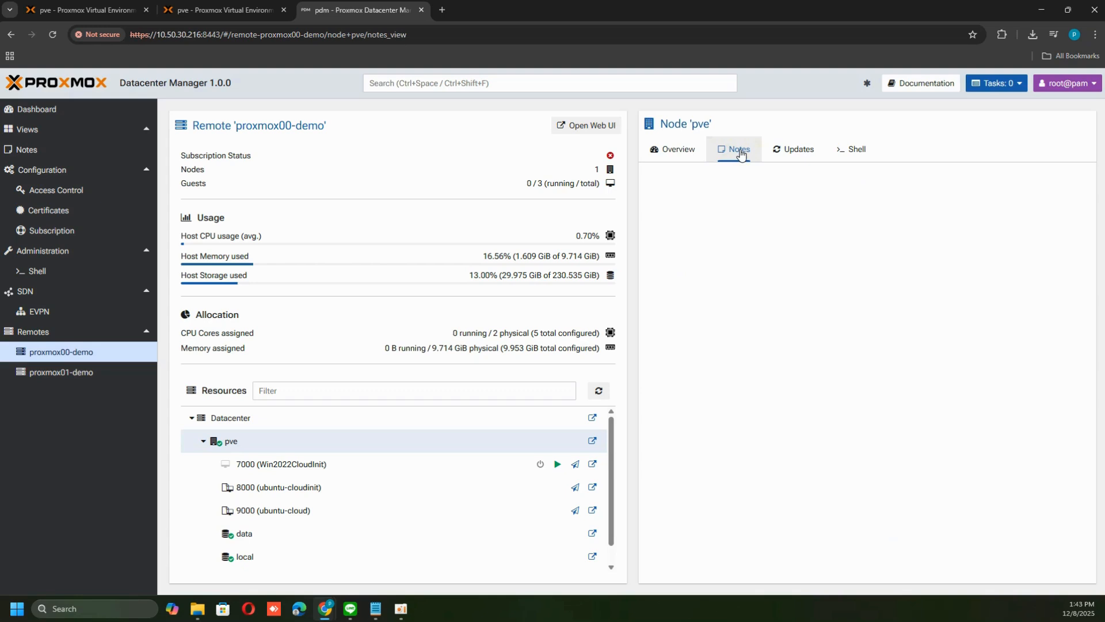
pyautogui.click(789, 150)
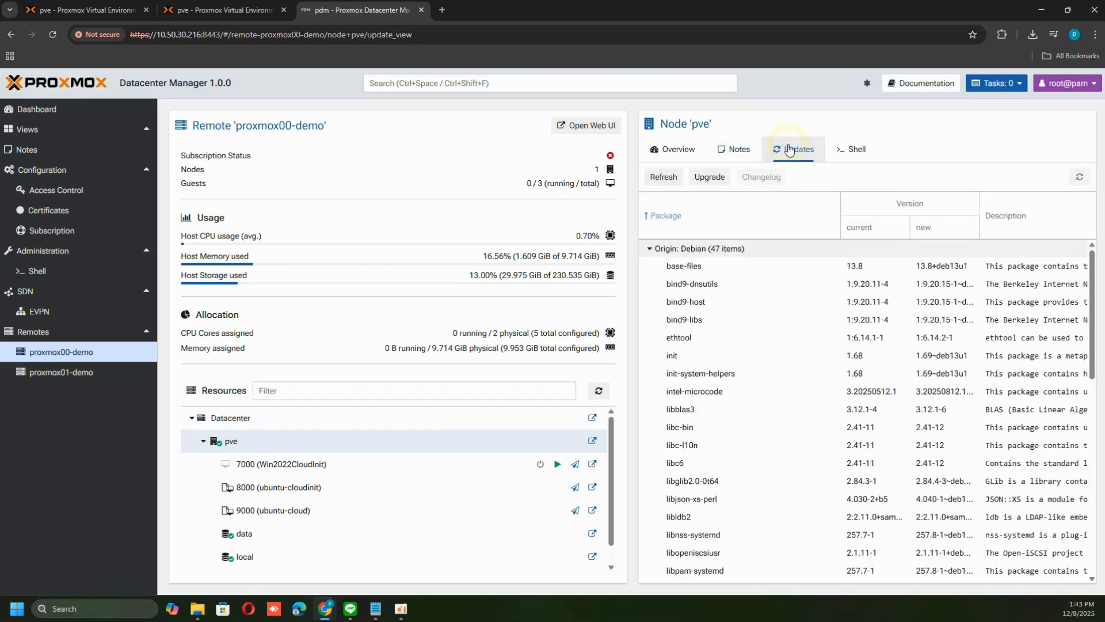
pyautogui.scroll(-5, 823, 523)
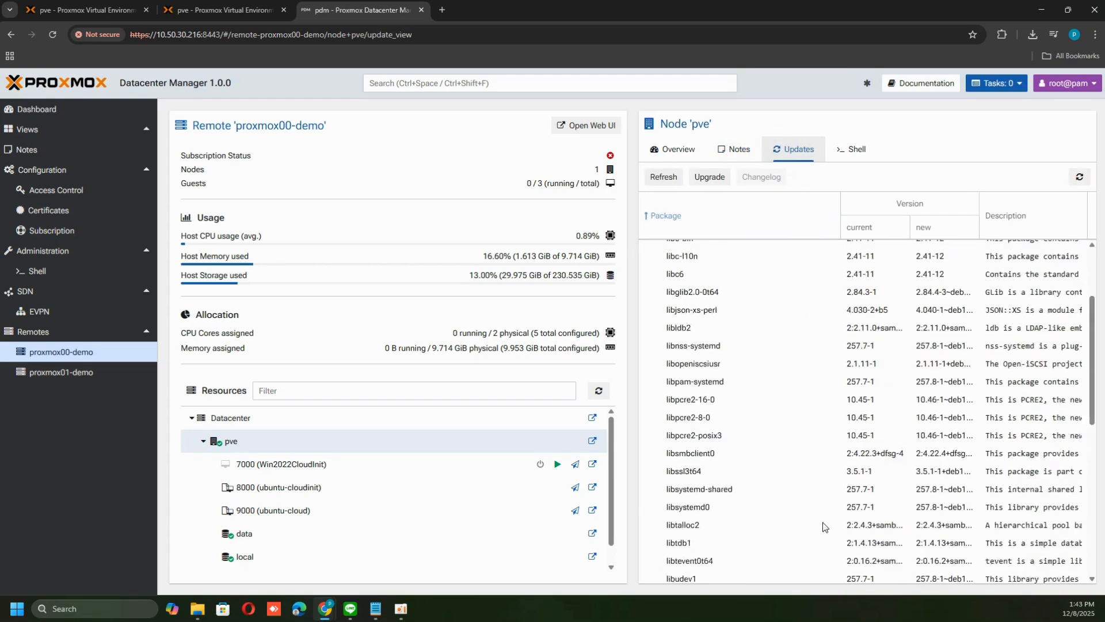
pyautogui.scroll(5, 823, 522)
pyautogui.click(851, 150)
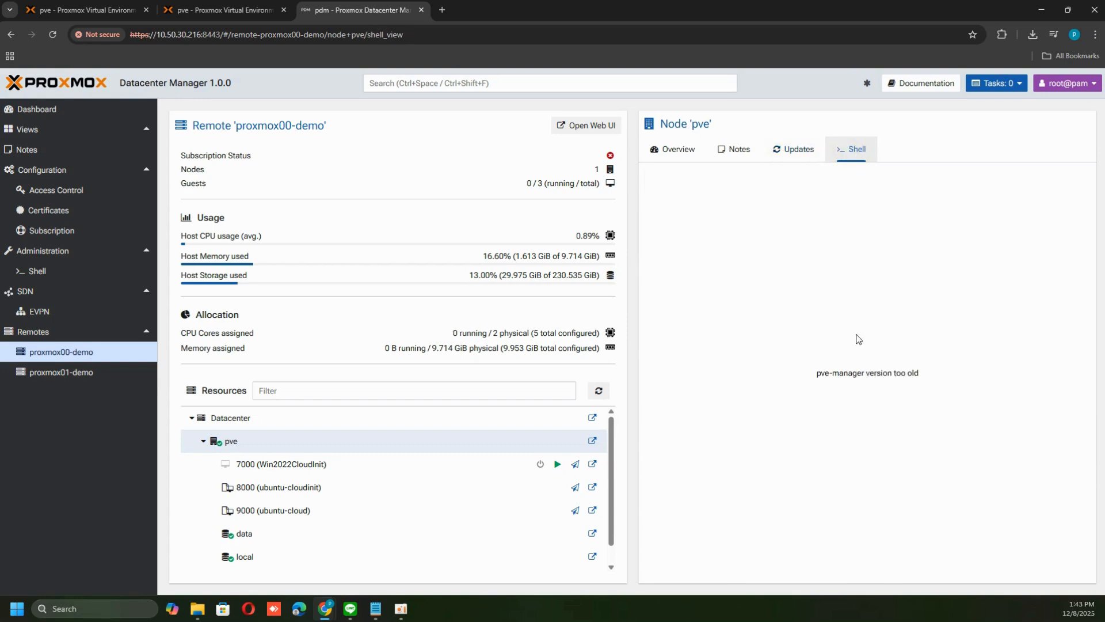
pyautogui.doubleClick(867, 372)
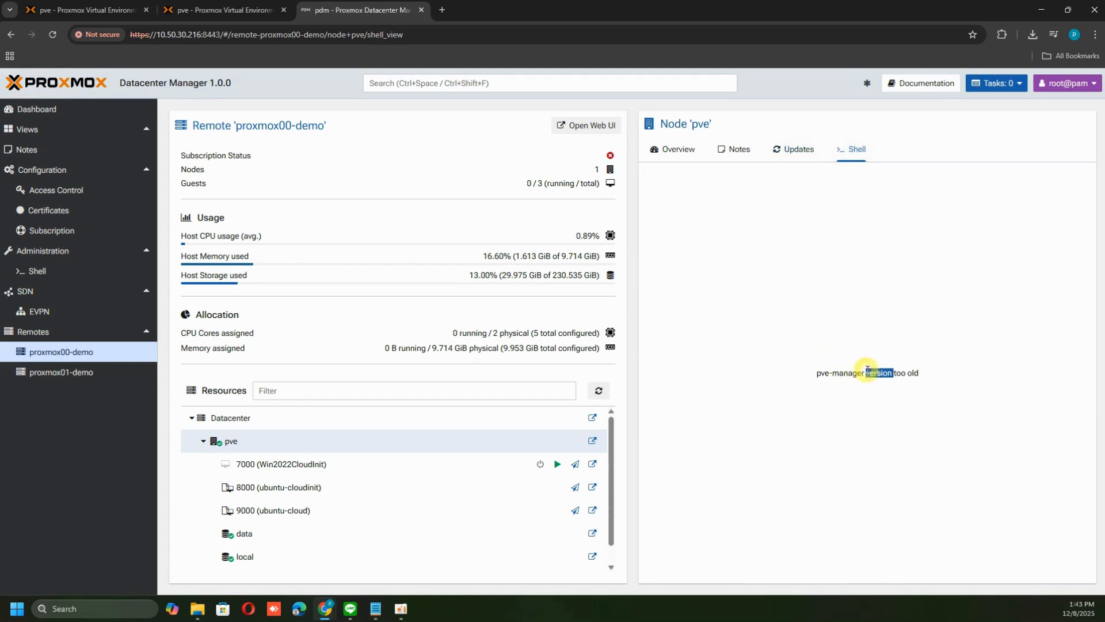
# Open the proxmox01-demo remote and browse its pve node's Notes, Updates and Shell views, refreshing the updates list
pyautogui.click(66, 373)
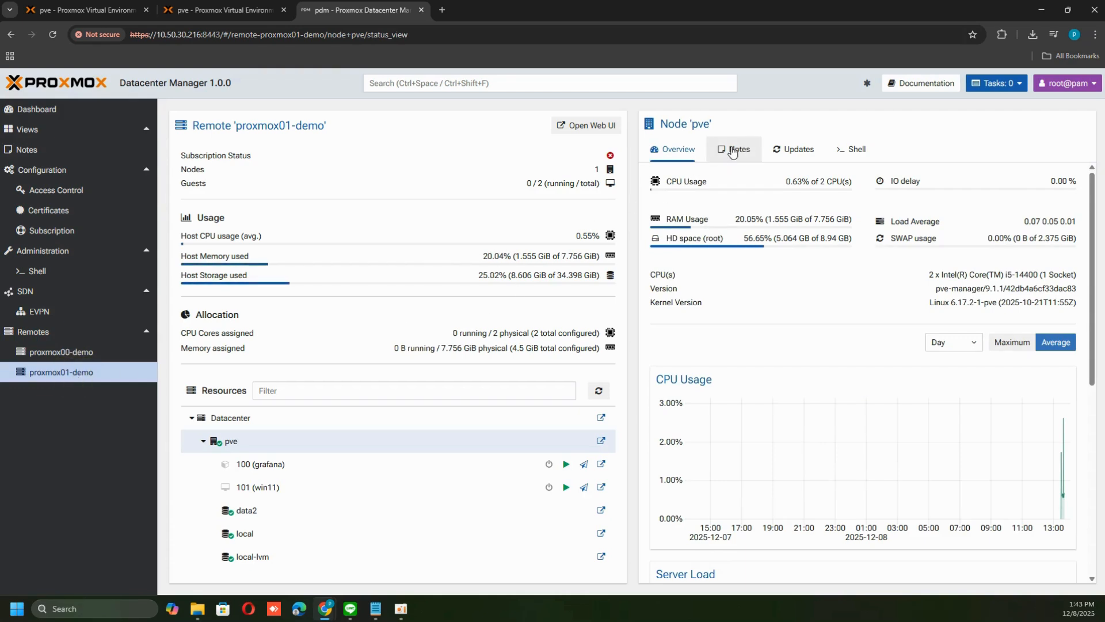
pyautogui.click(733, 151)
pyautogui.click(800, 151)
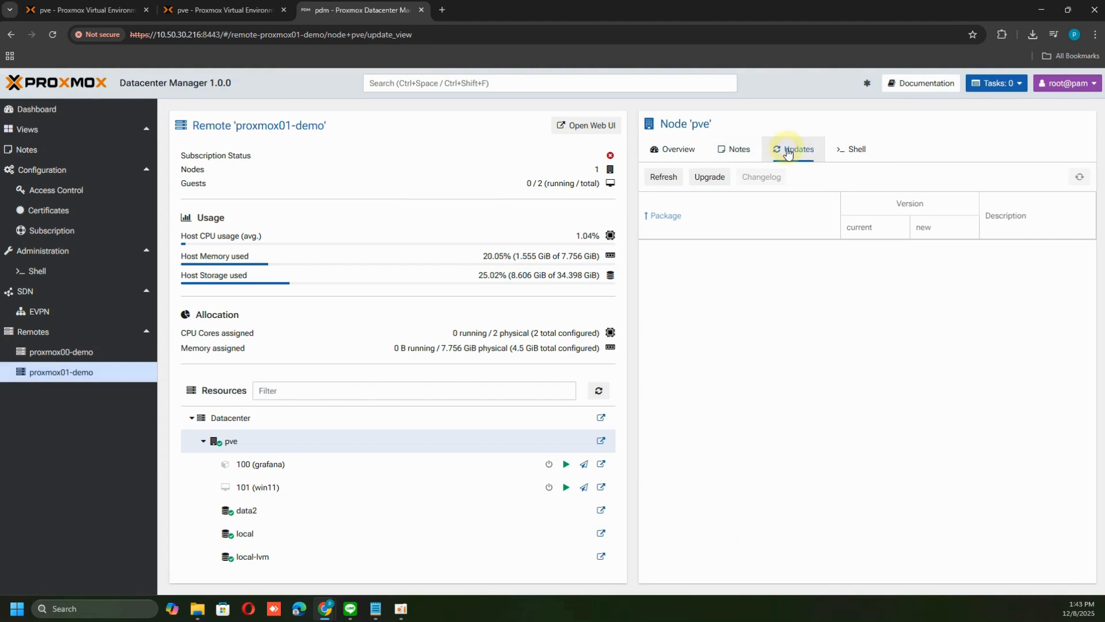
pyautogui.click(1079, 177)
pyautogui.click(853, 156)
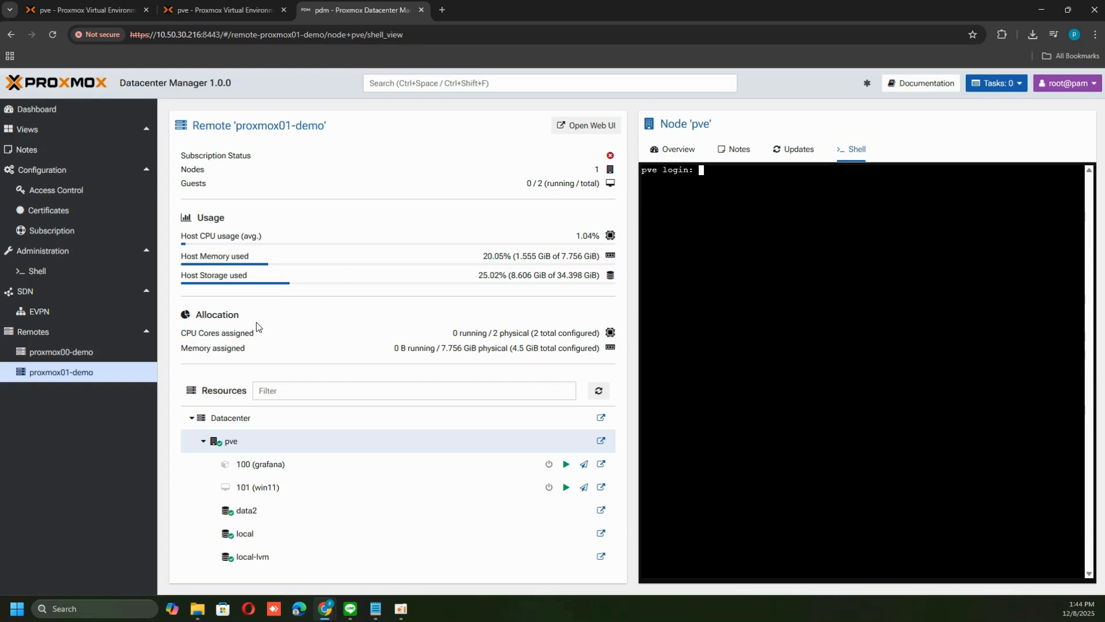
pyautogui.click(71, 357)
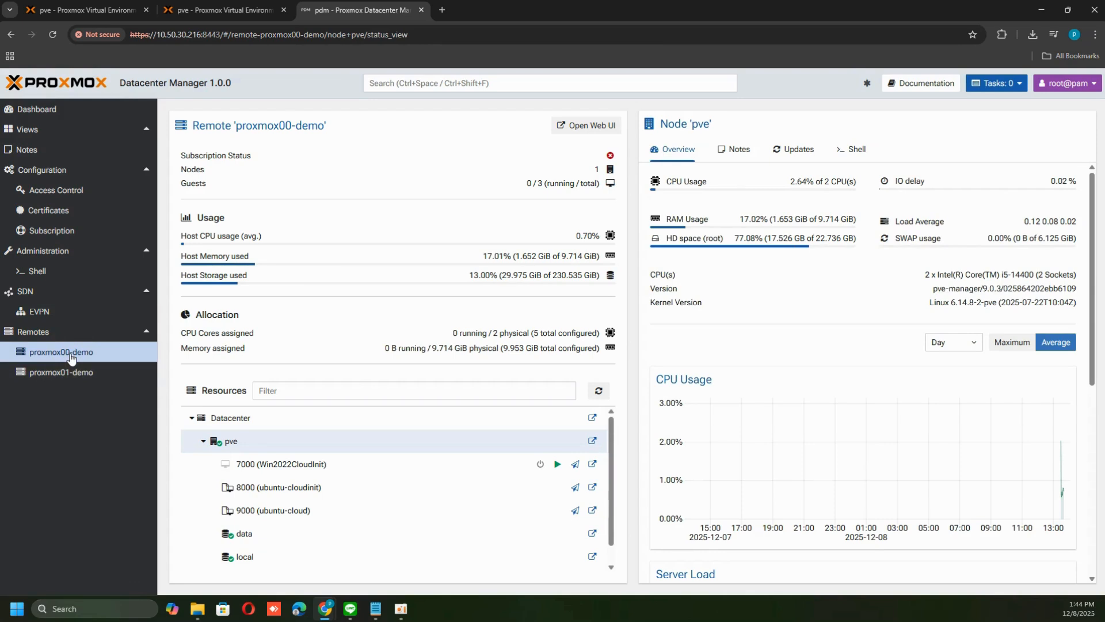
pyautogui.click(69, 373)
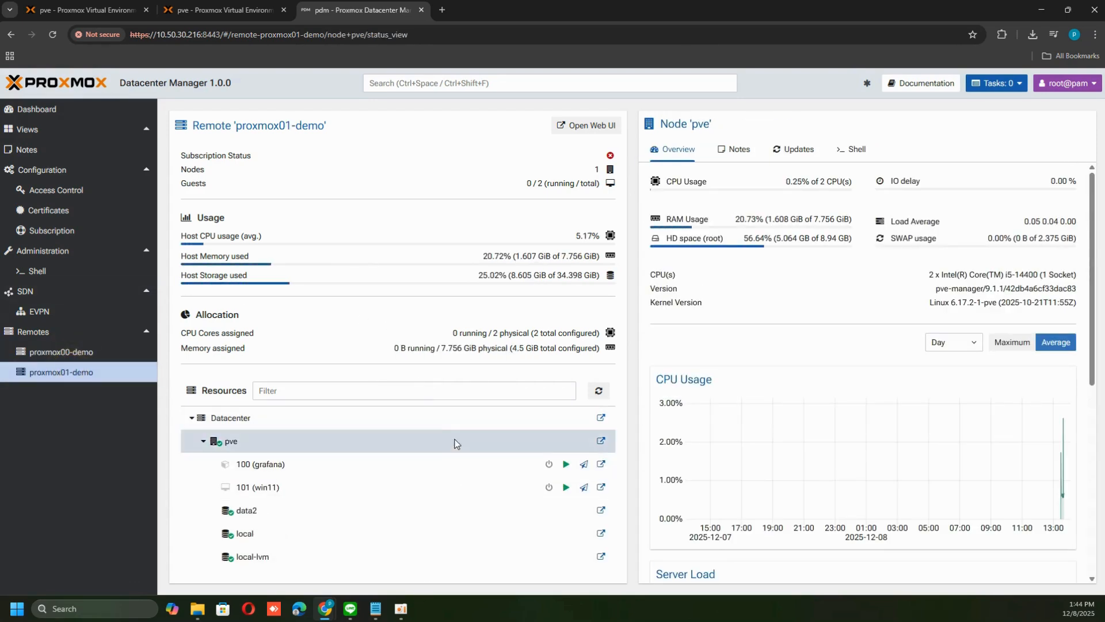
# Close the certificate dialogs in both Proxmox VE tabs and return to the Datacenter Manager tab
pyautogui.click(259, 9)
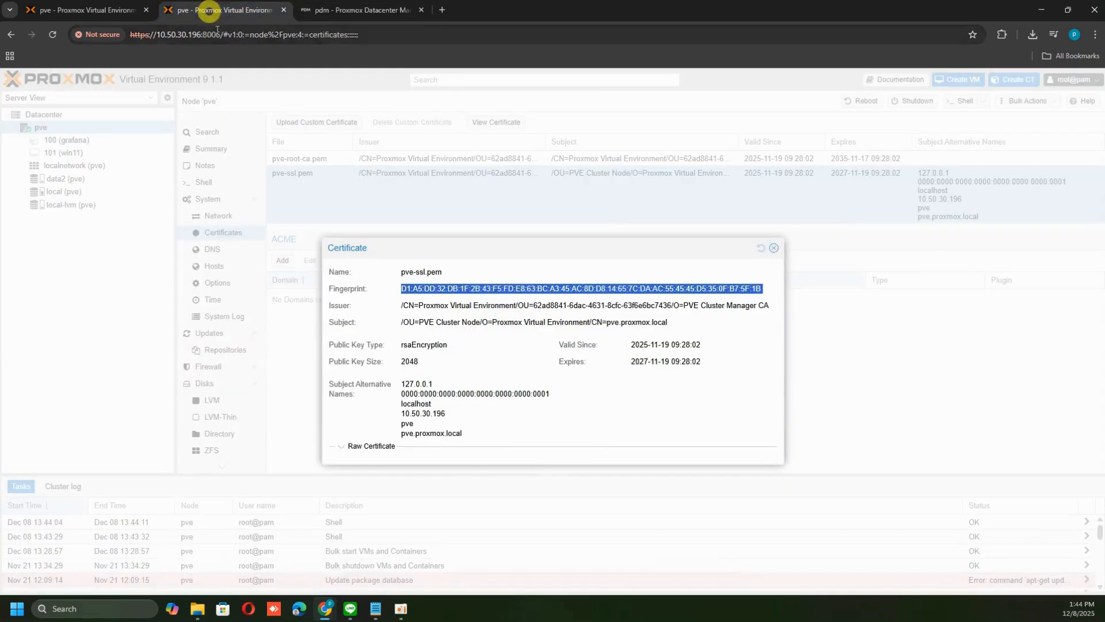
pyautogui.click(95, 11)
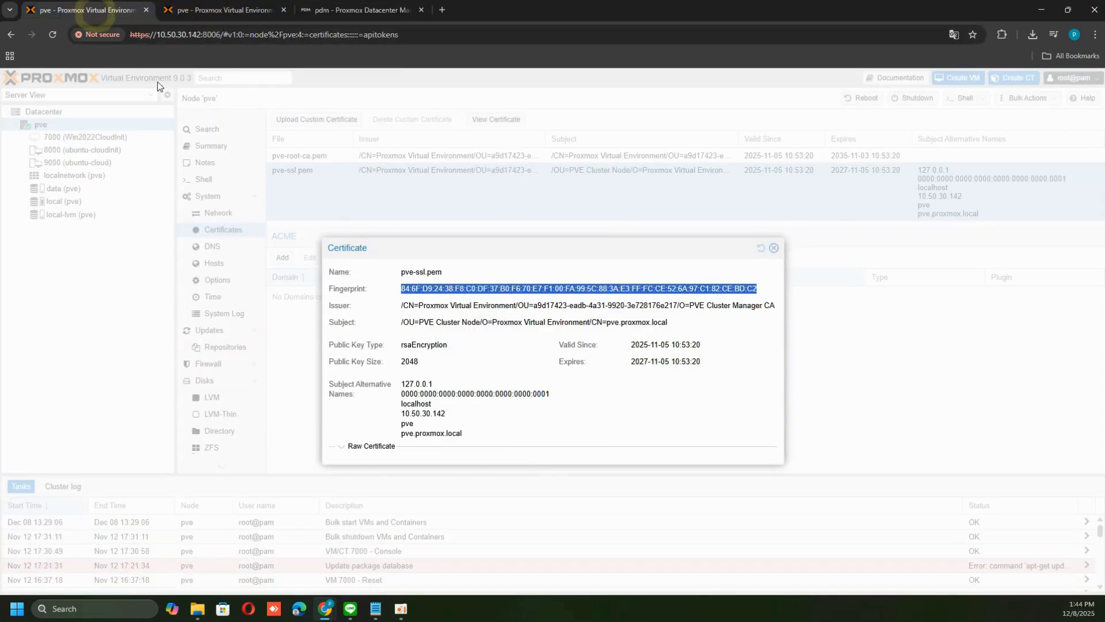
pyautogui.click(229, 11)
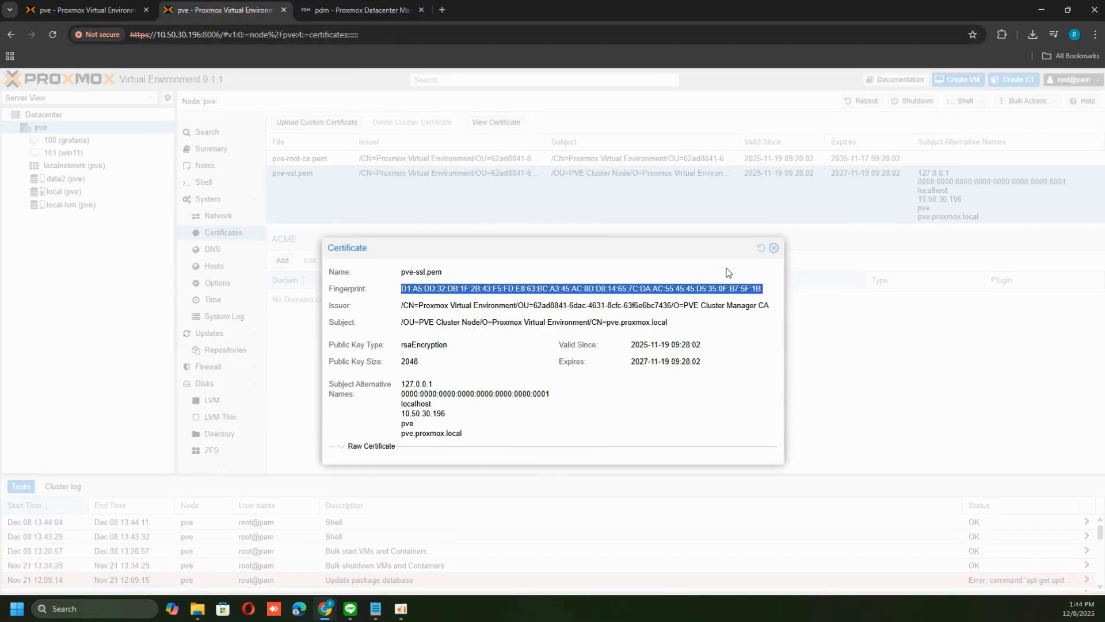
pyautogui.click(774, 248)
pyautogui.click(102, 10)
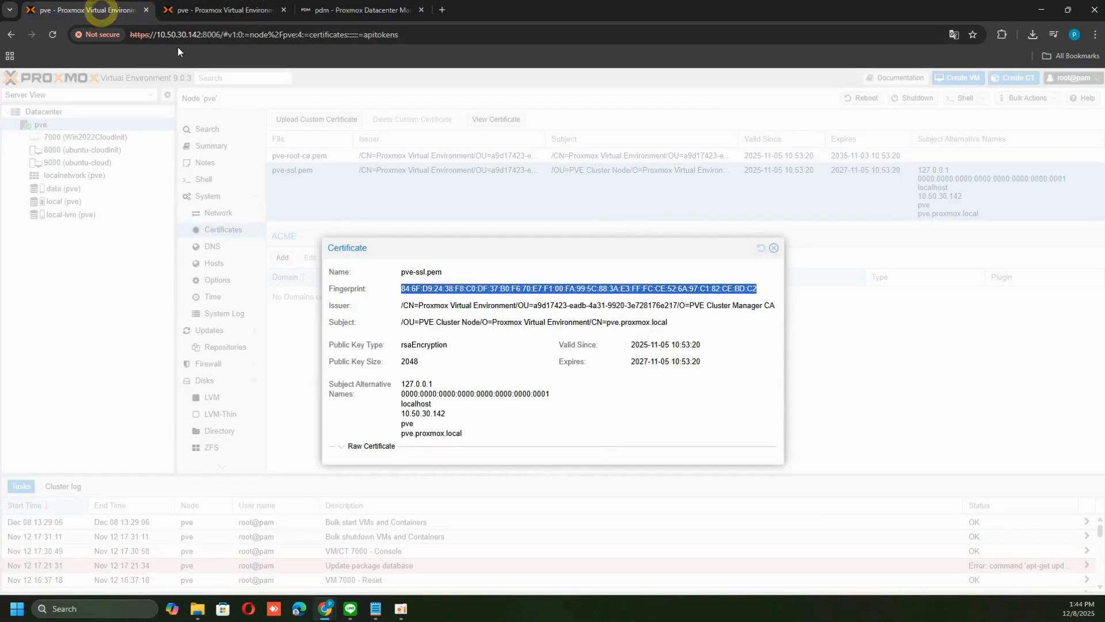
pyautogui.click(773, 247)
pyautogui.click(344, 10)
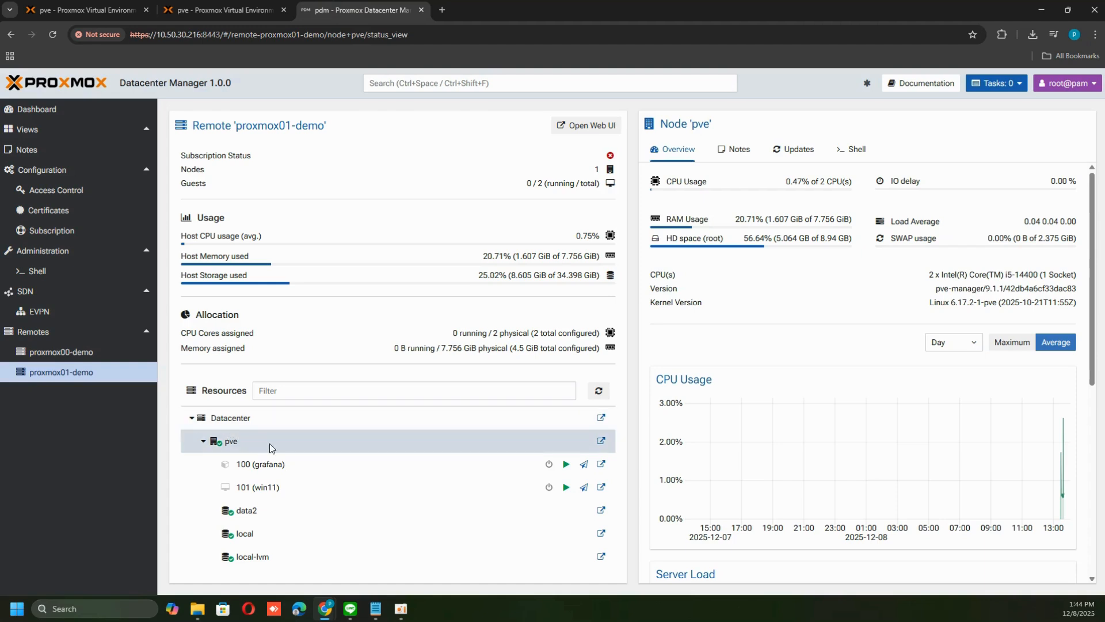
# Open proxmox01-demo's node shell and log in as root with the account password
pyautogui.click(851, 150)
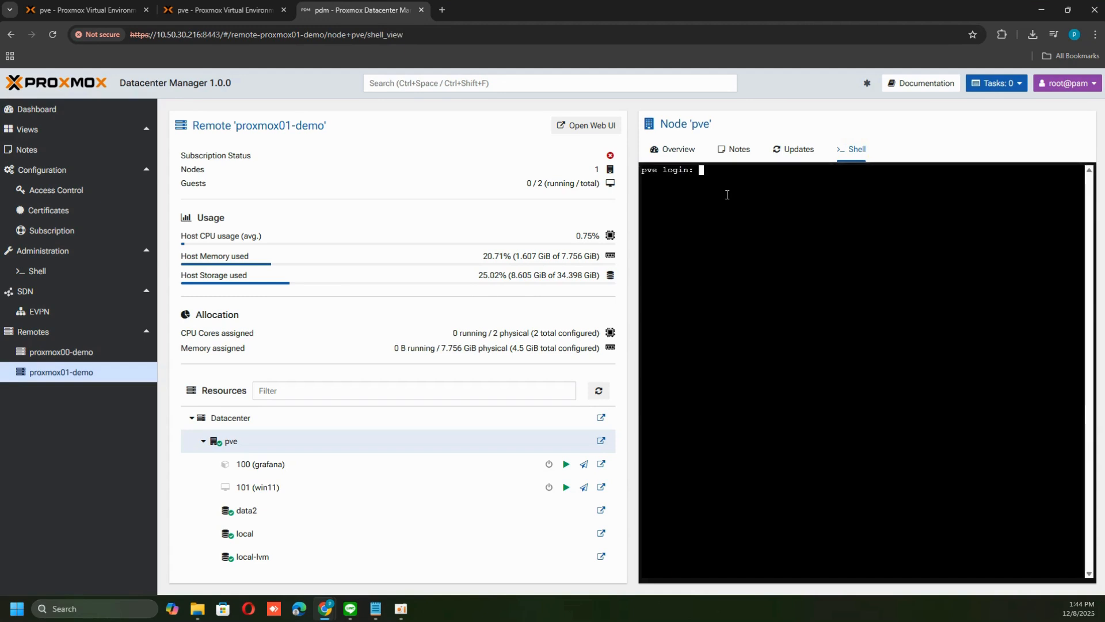
pyautogui.write('root')
pyautogui.press('Return')
# Run shutdown now in the proxmox01-demo node shell
pyautogui.press('Return')
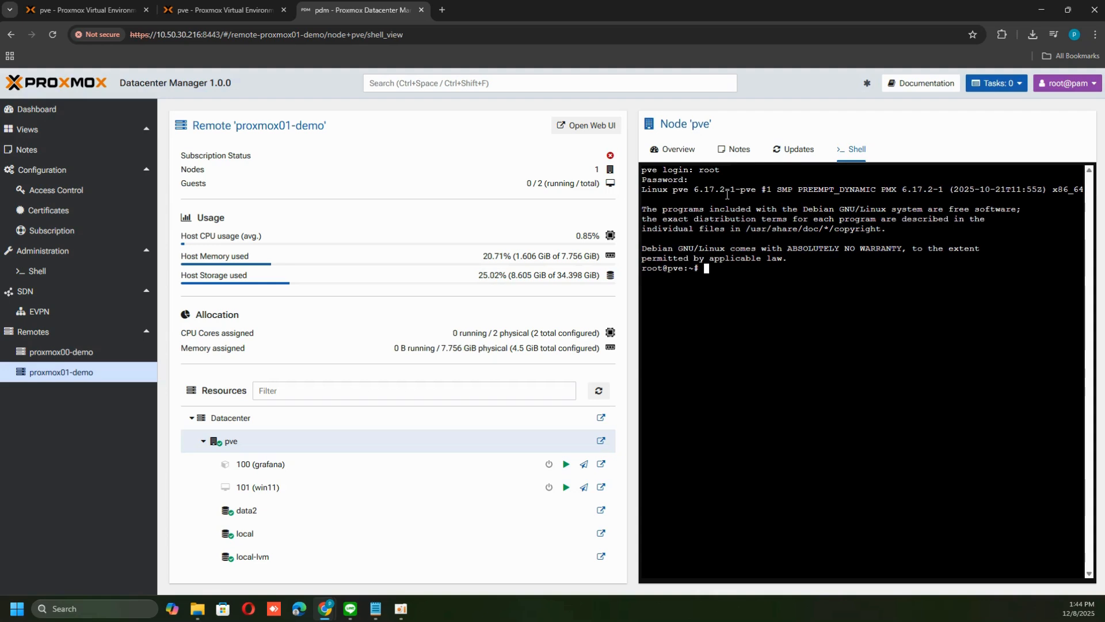
pyautogui.write('shutd')
pyautogui.write('own now')
pyautogui.press('Return')
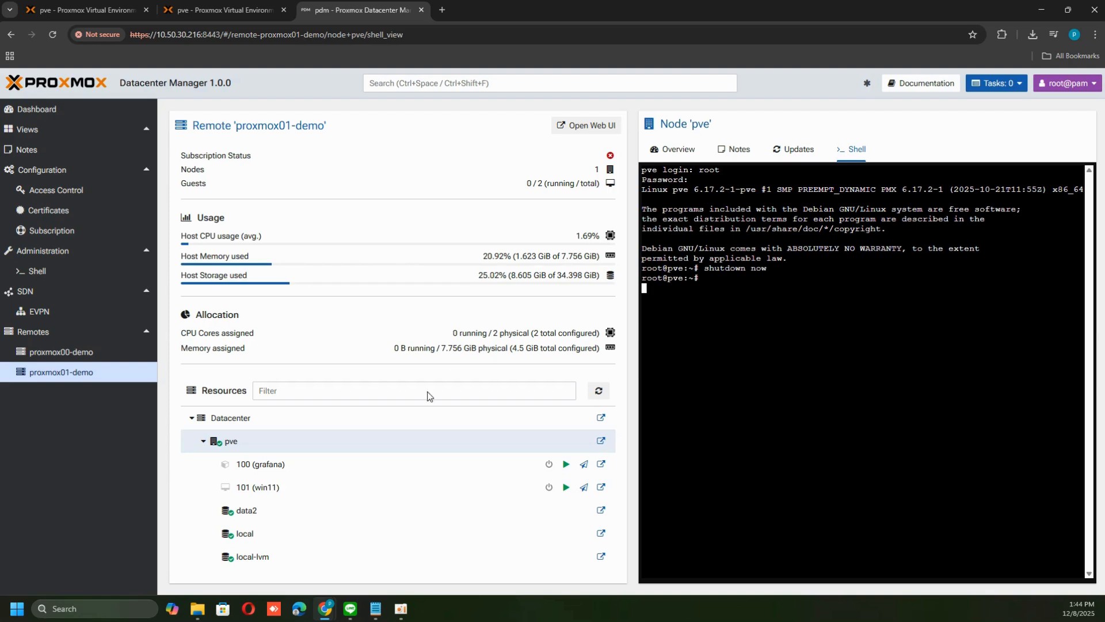
# Open the dashboard and review the reachability of both remotes
pyautogui.click(56, 353)
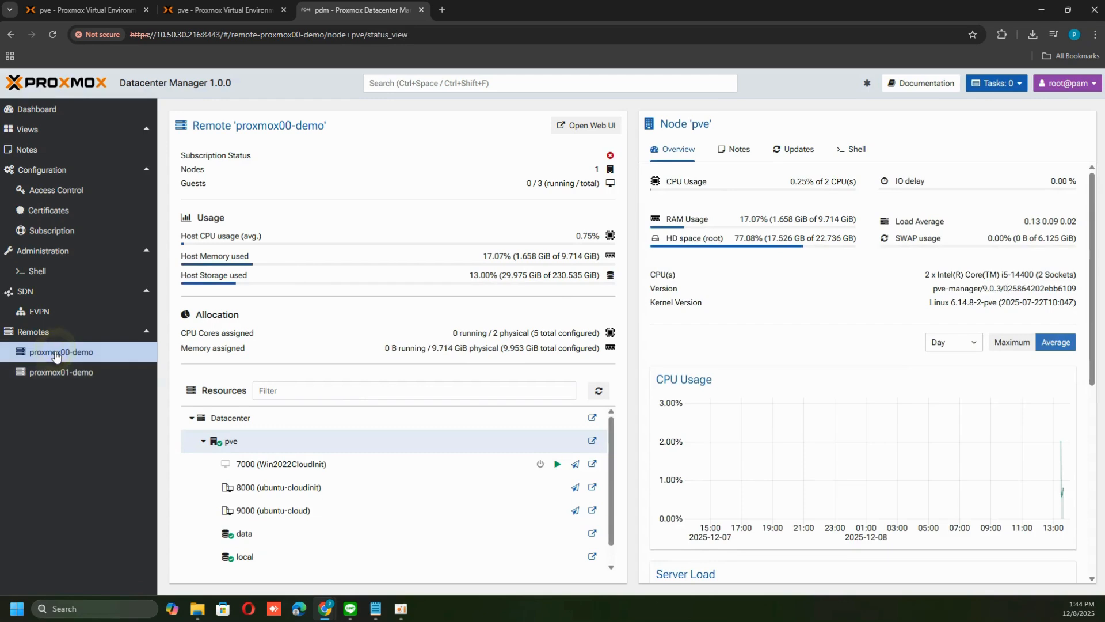
pyautogui.click(67, 110)
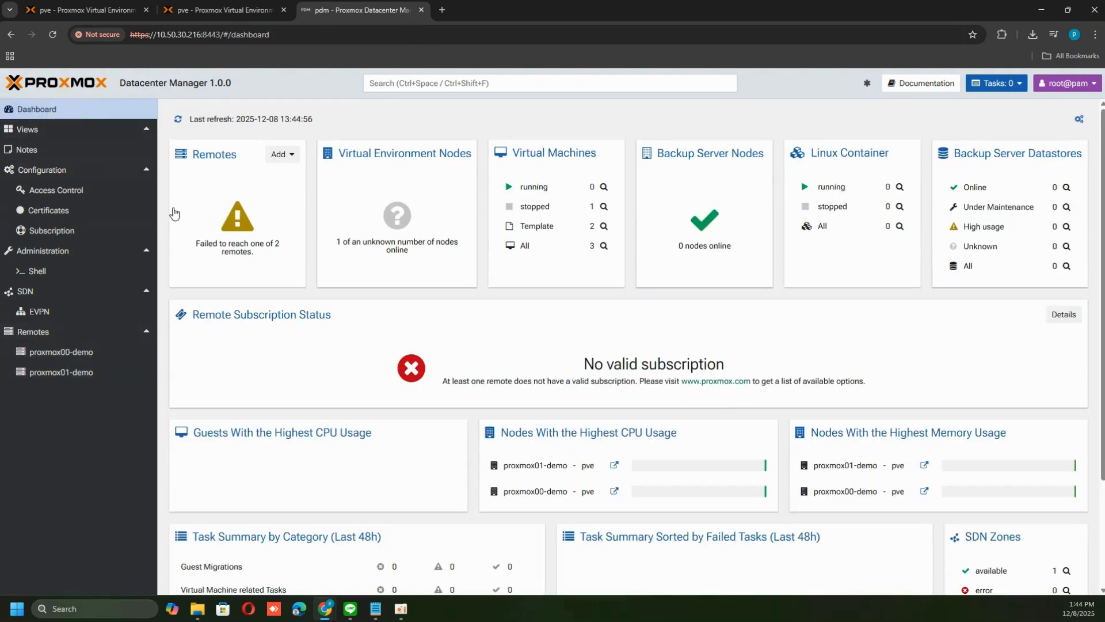
pyautogui.scroll(-3, 614, 322)
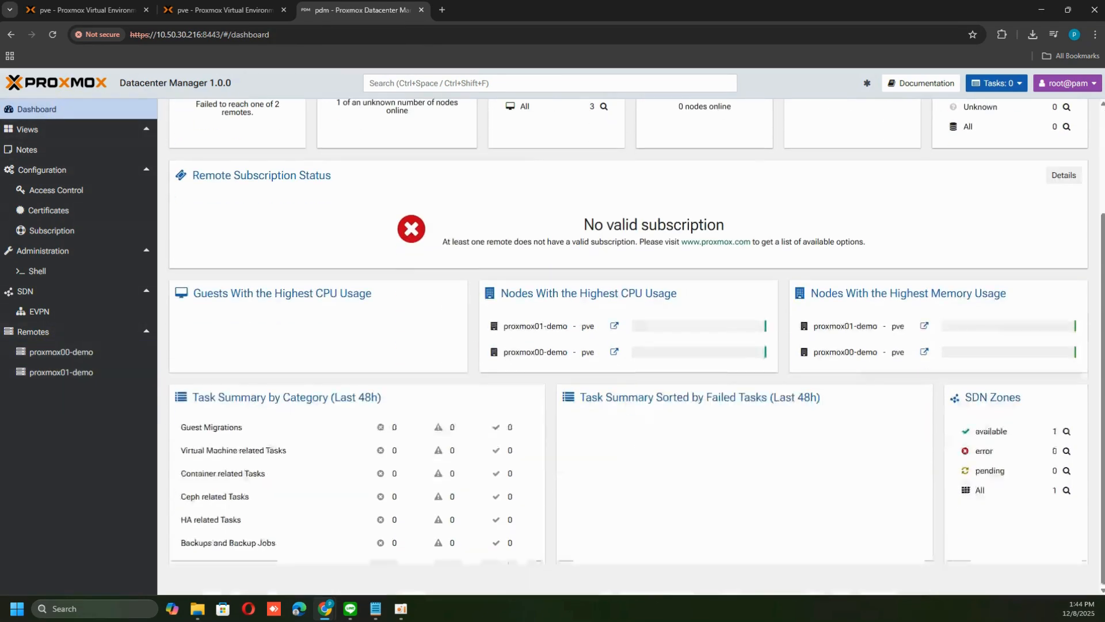
# Browse the Remotes Configuration, Tasks and Firewall views
pyautogui.click(71, 332)
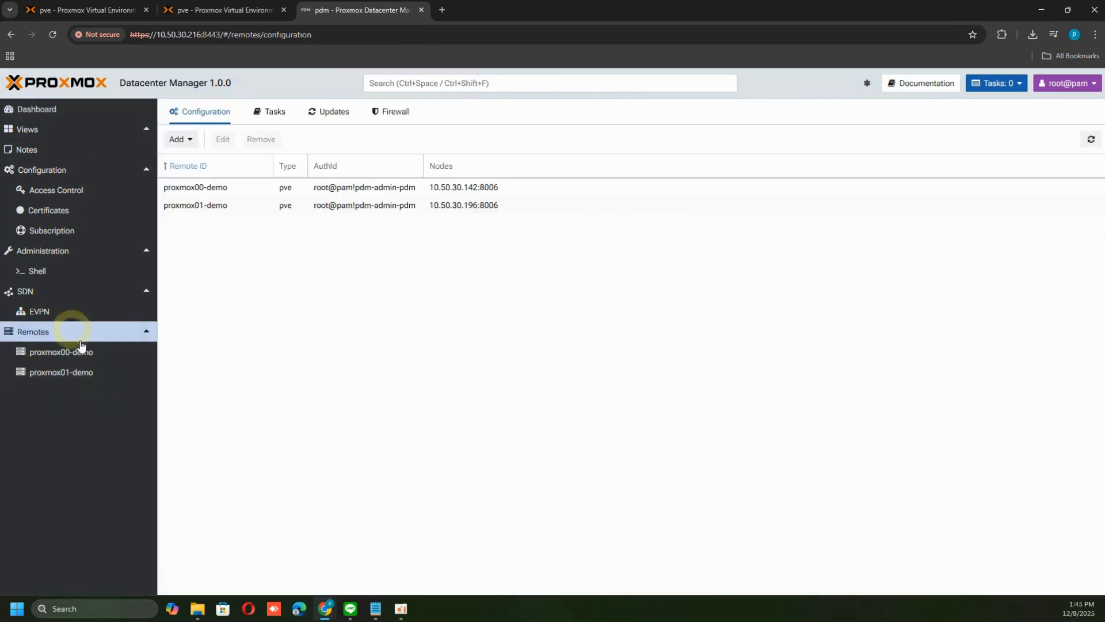
pyautogui.click(277, 114)
pyautogui.click(390, 113)
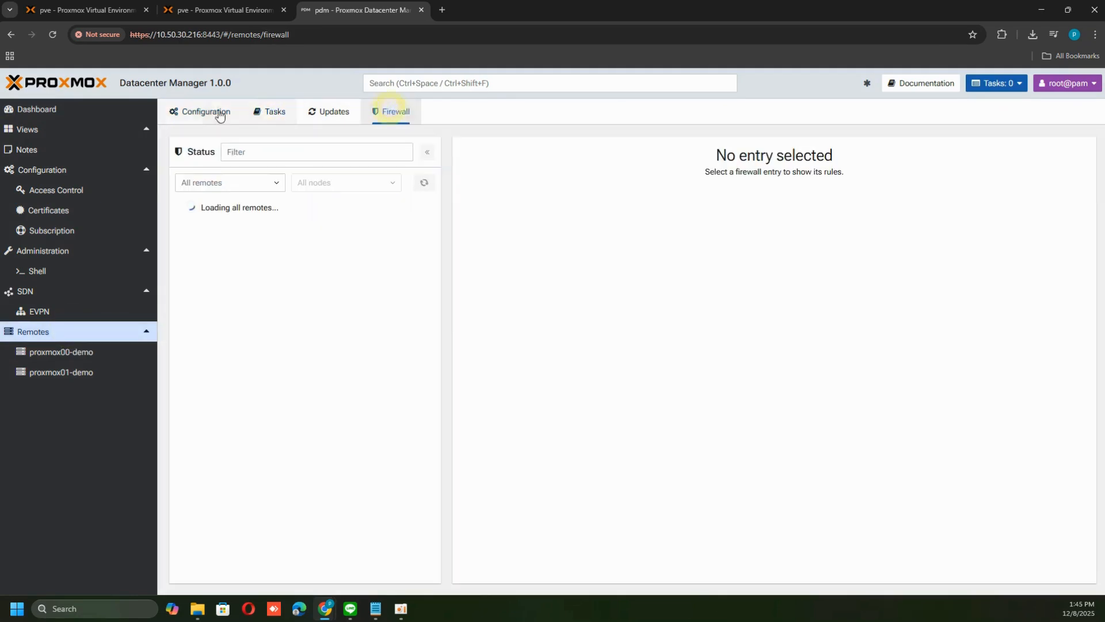
pyautogui.click(215, 114)
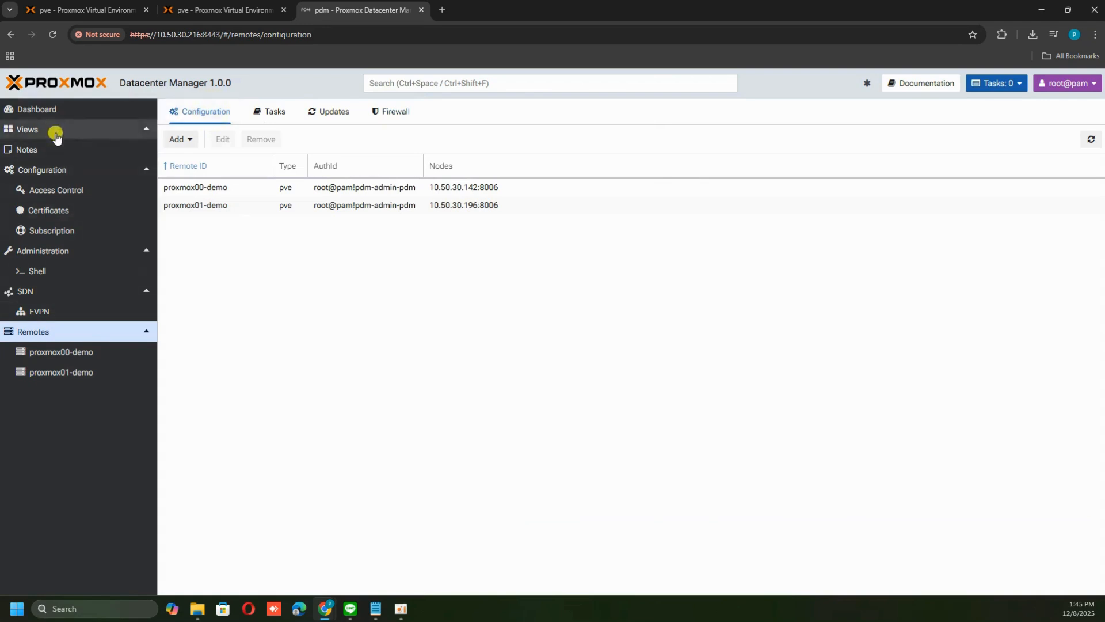
# Return to the dashboard and review the remote, node and guest status panels
pyautogui.click(26, 130)
pyautogui.click(52, 110)
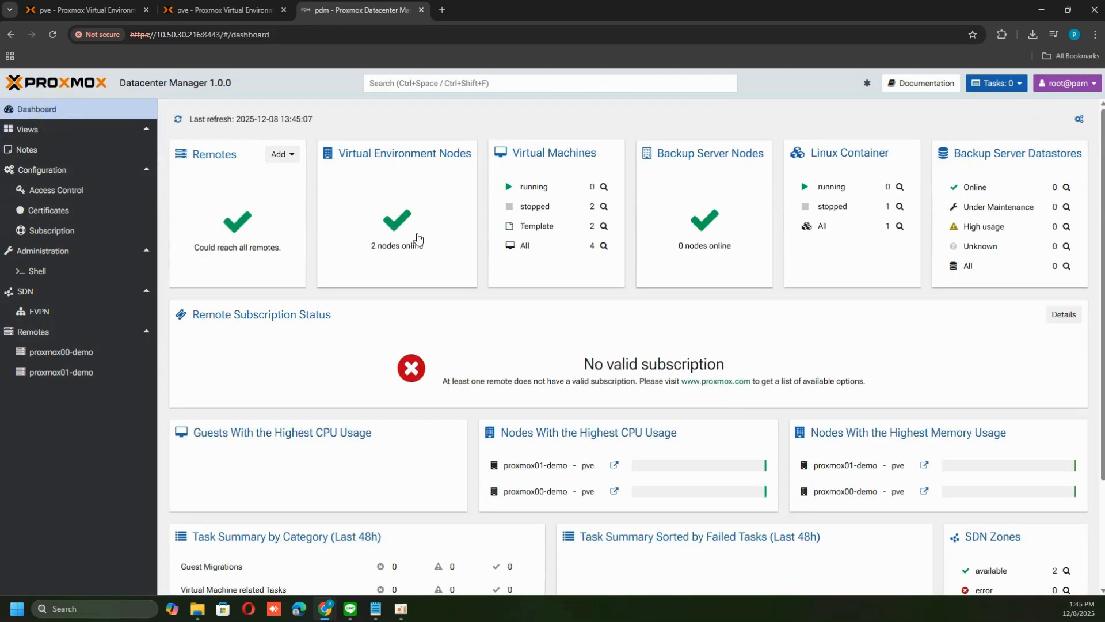
pyautogui.scroll(-3, 798, 387)
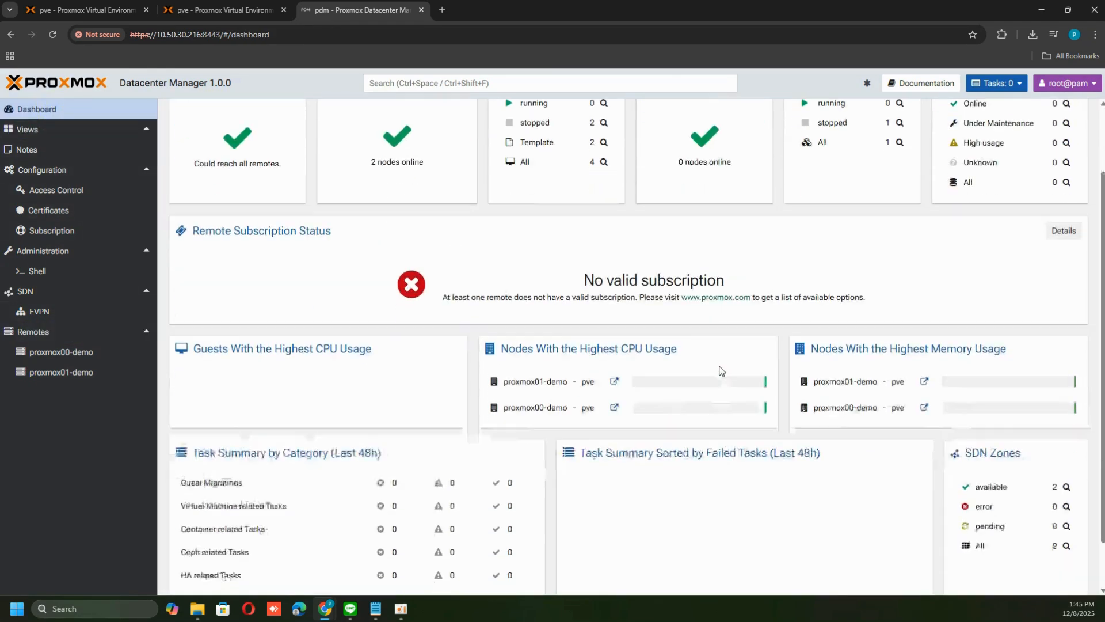
pyautogui.scroll(3, 723, 388)
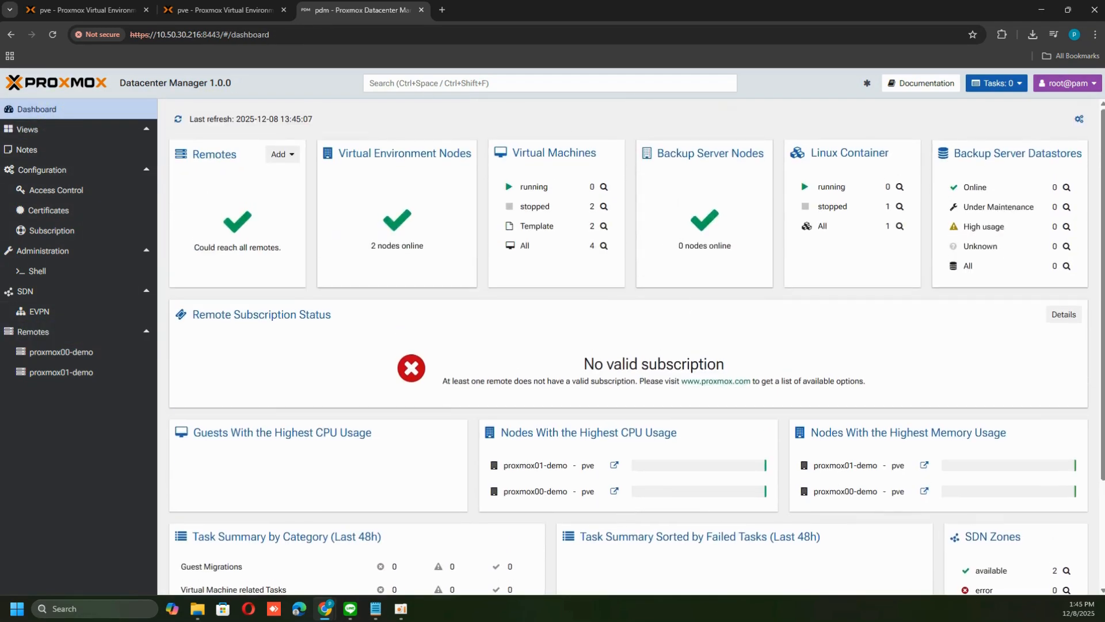